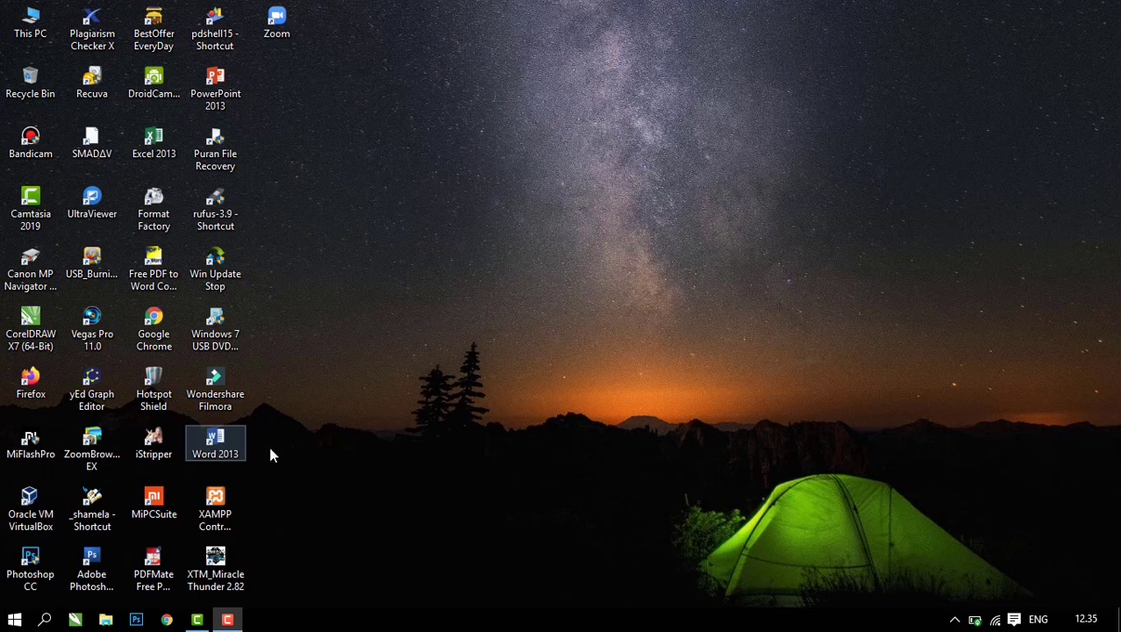
# Launch Word 2013 from the desktop shortcut and create a blank Document1.
pyautogui.doubleClick(221, 449)
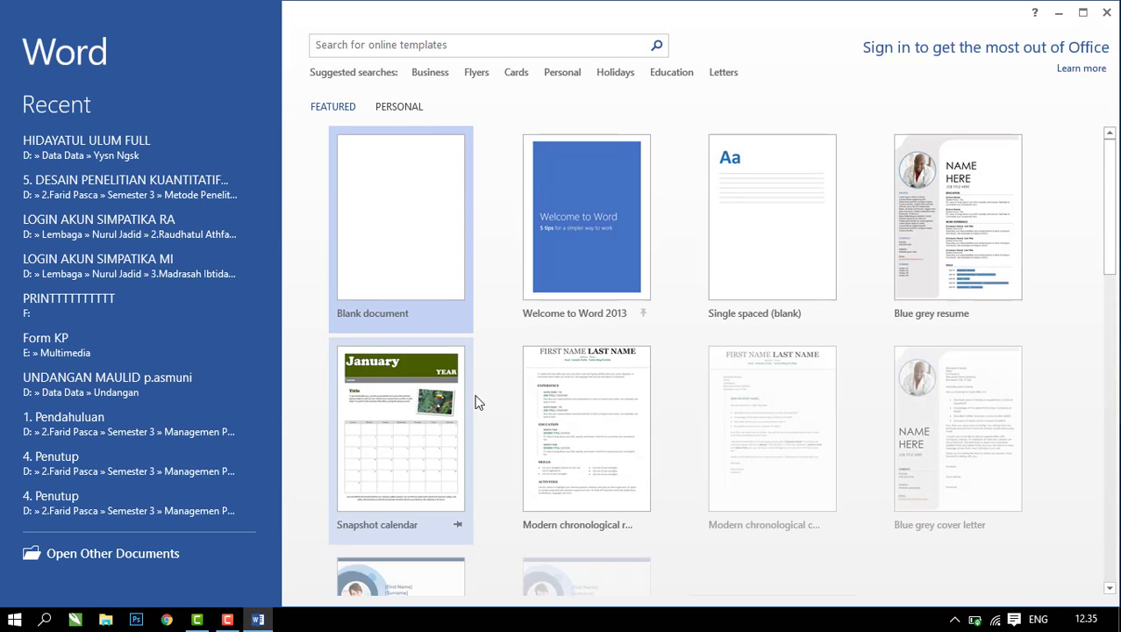
pyautogui.click(399, 196)
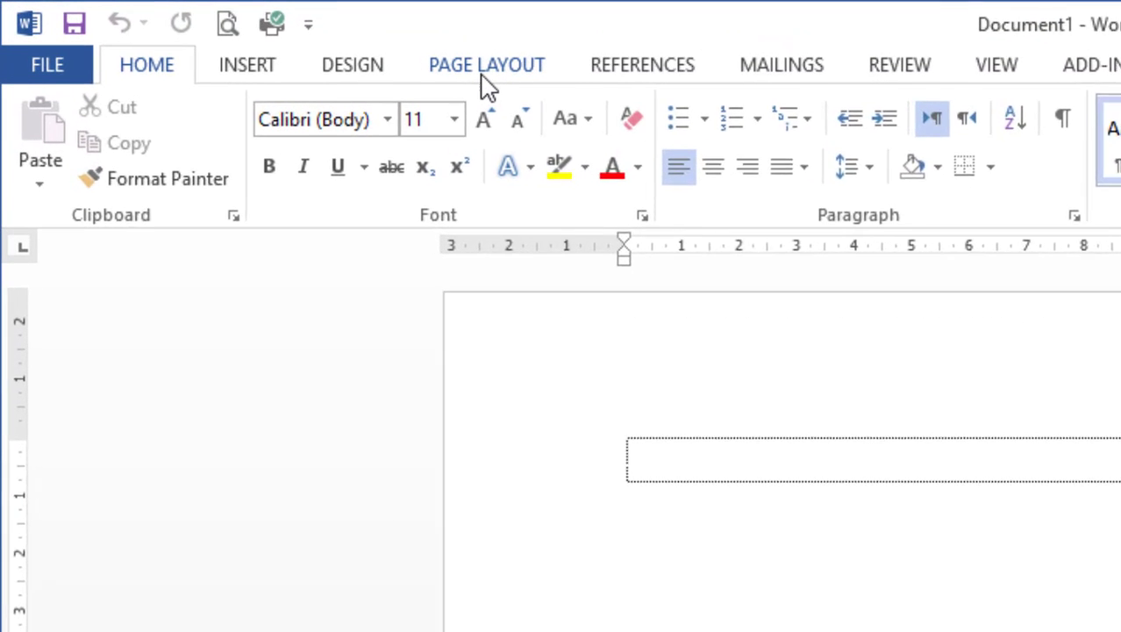
# Open the Page Setup dialog from the Page Layout tab's Page Setup group.
pyautogui.click(483, 70)
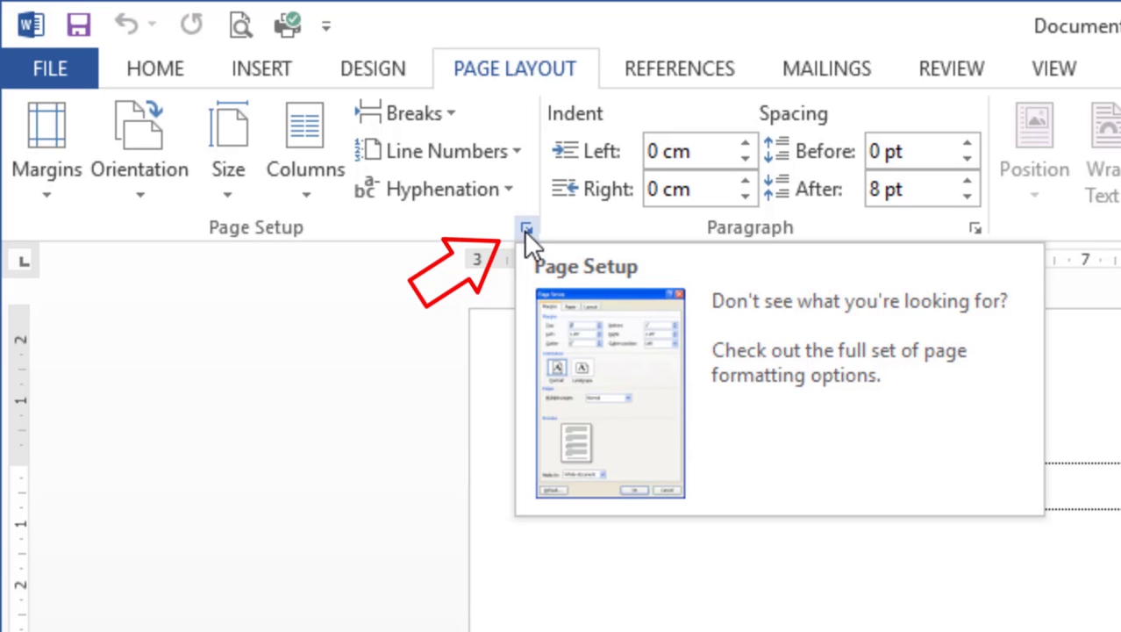
pyautogui.click(526, 230)
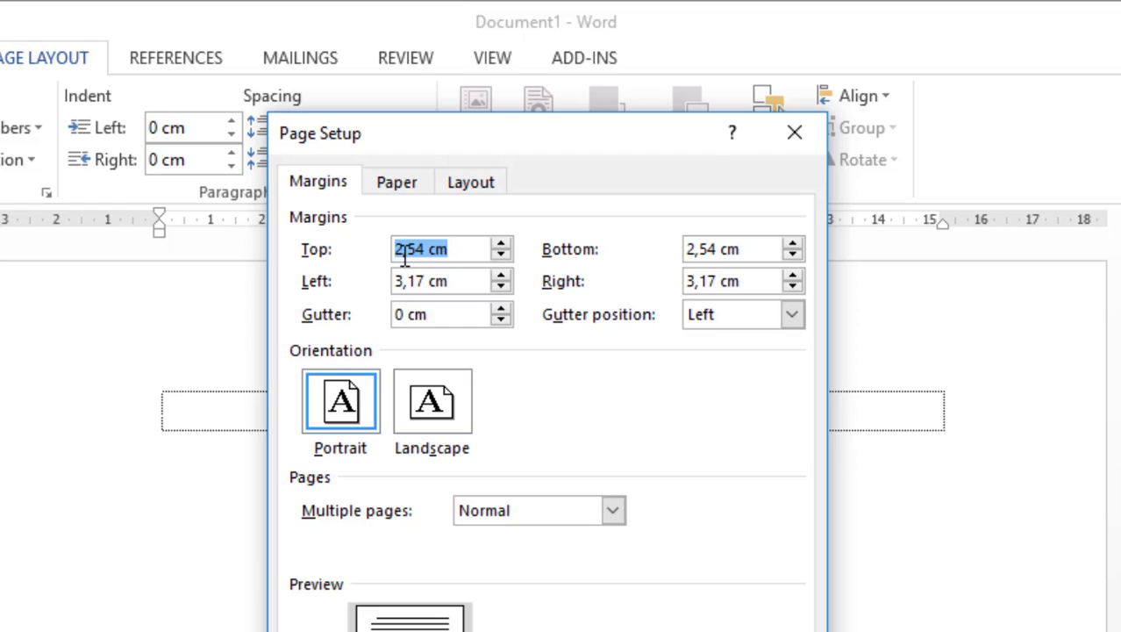
# Set the Top, Left, Bottom and Right margins to 3.
pyautogui.write('3')
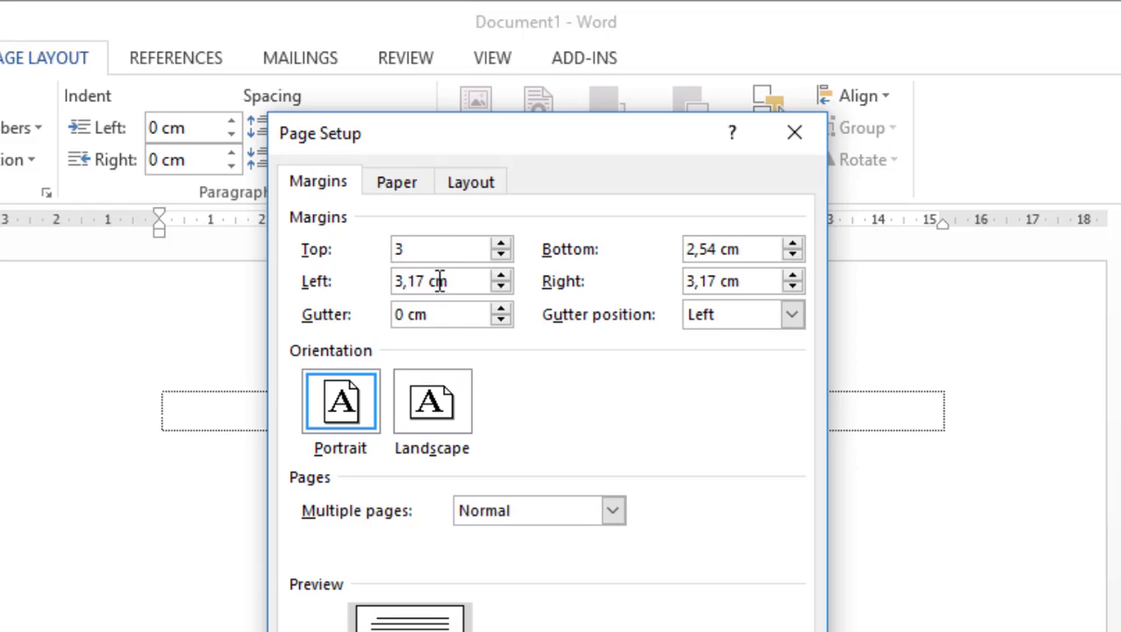
pyautogui.moveTo(474, 280); pyautogui.dragTo(389, 280)
pyautogui.write('3')
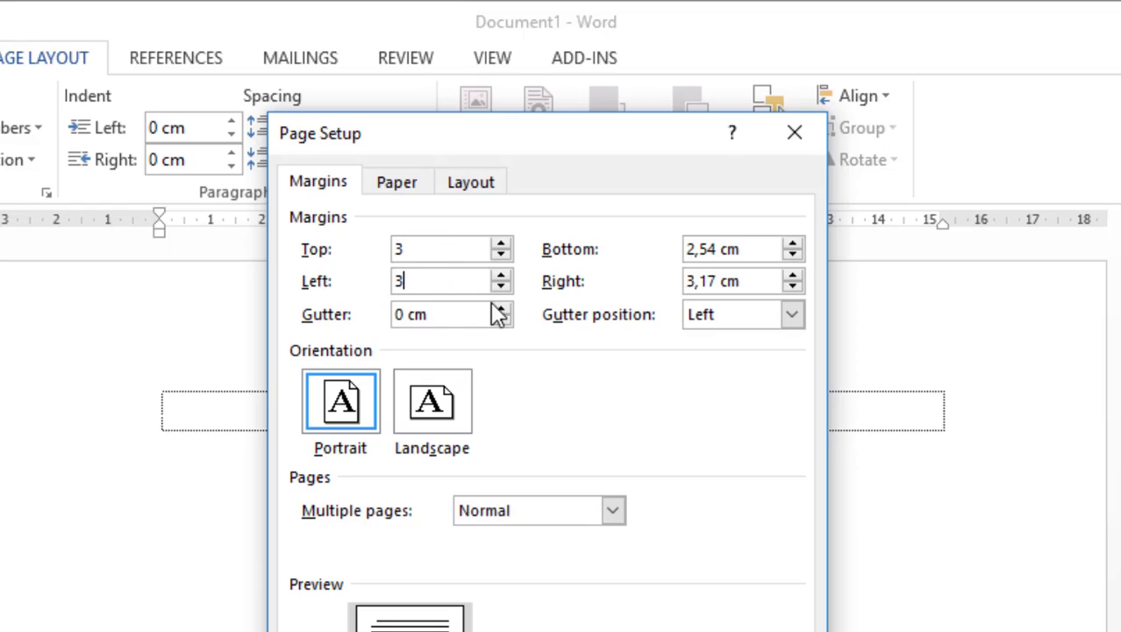
pyautogui.moveTo(745, 249); pyautogui.dragTo(684, 249)
pyautogui.write('3')
pyautogui.moveTo(749, 281); pyautogui.dragTo(687, 281)
pyautogui.write('3')
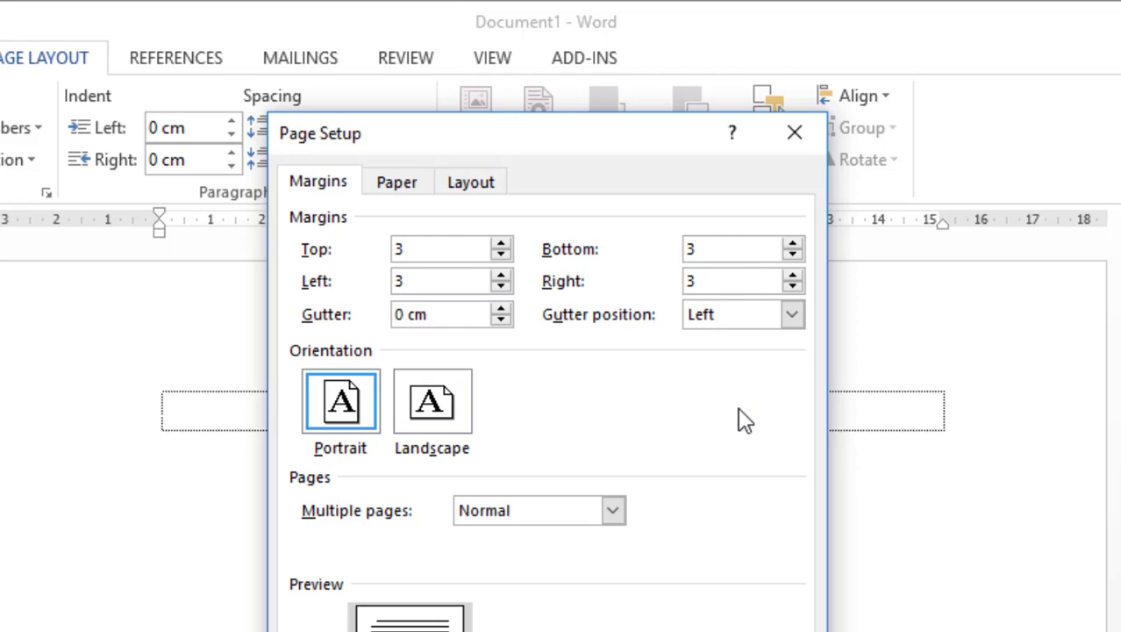
# Change the paper size to Legal 8.5"x14" and return to the Margins tab.
pyautogui.click(399, 184)
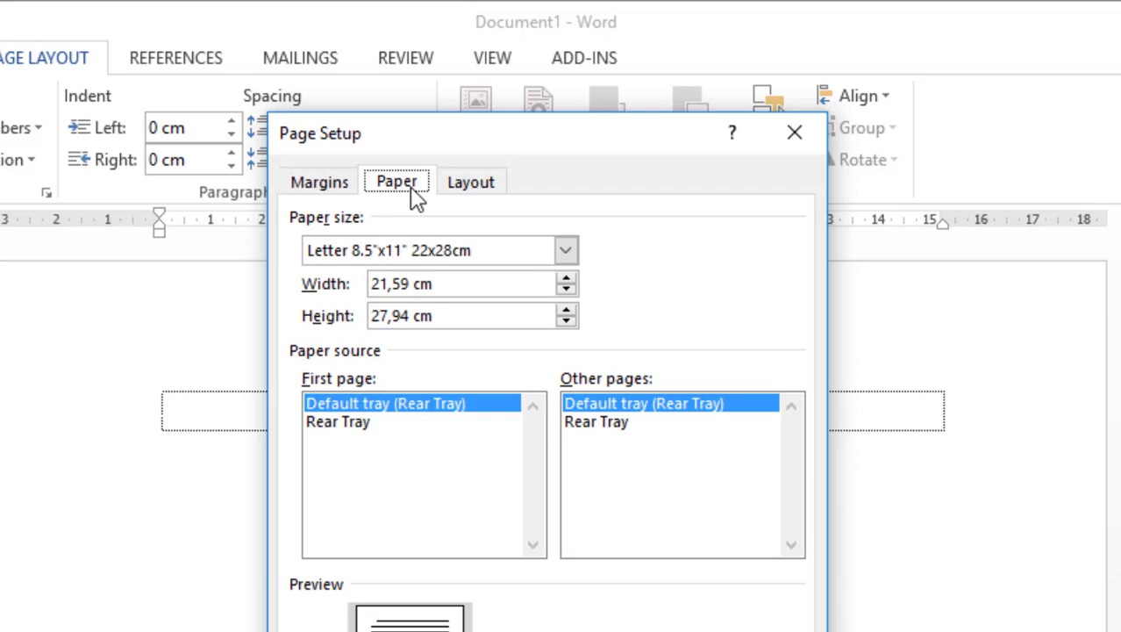
pyautogui.click(568, 251)
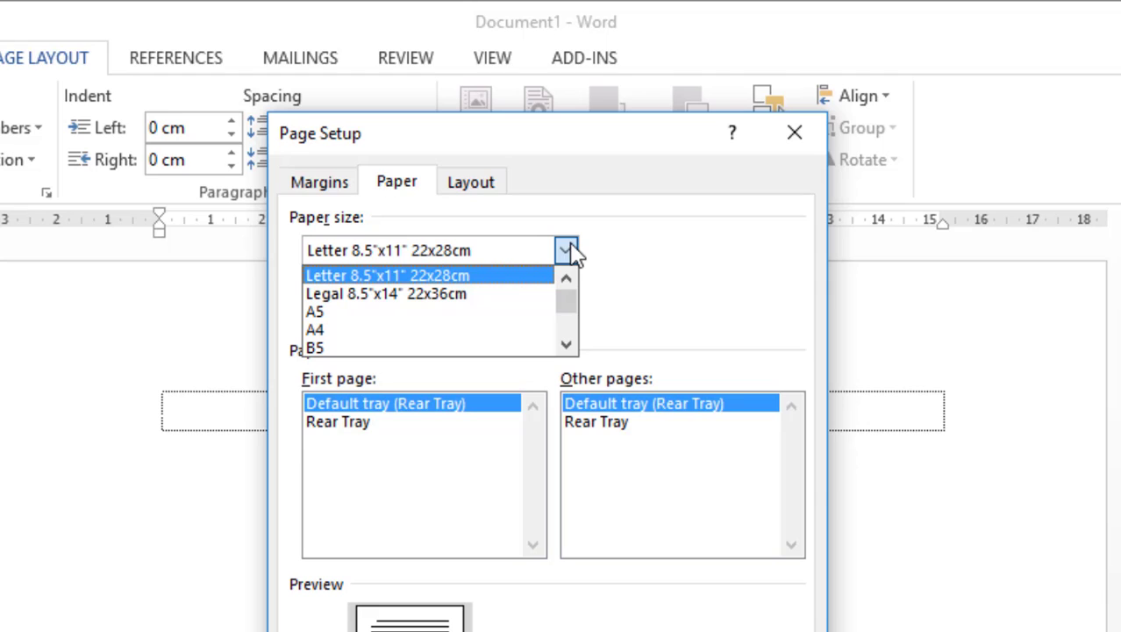
pyautogui.click(540, 294)
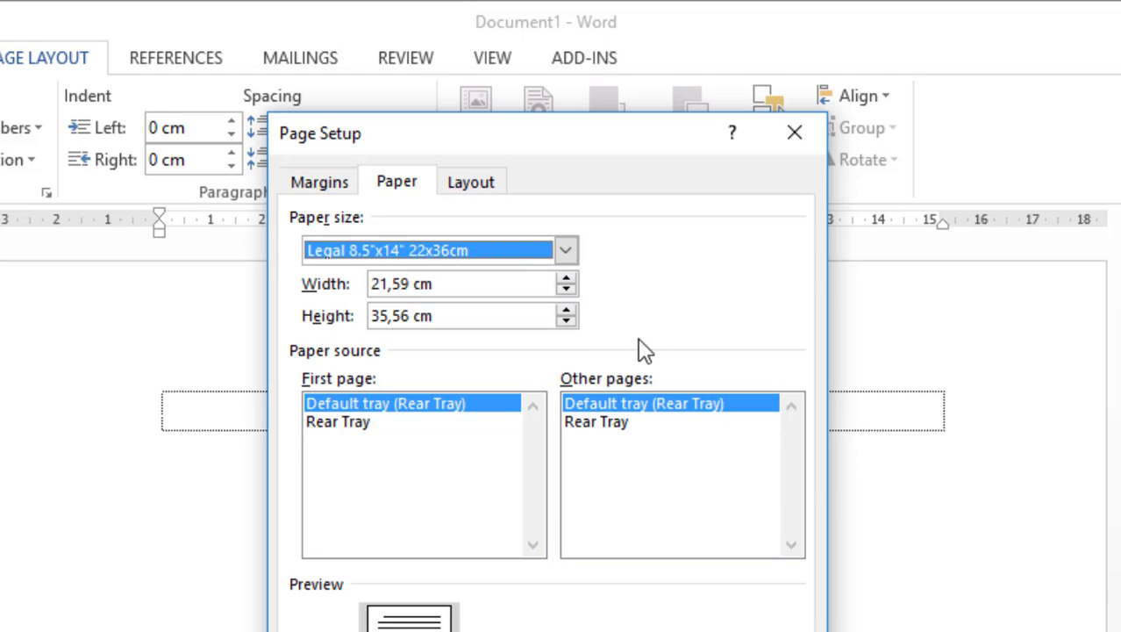
pyautogui.click(325, 182)
pyautogui.click(408, 183)
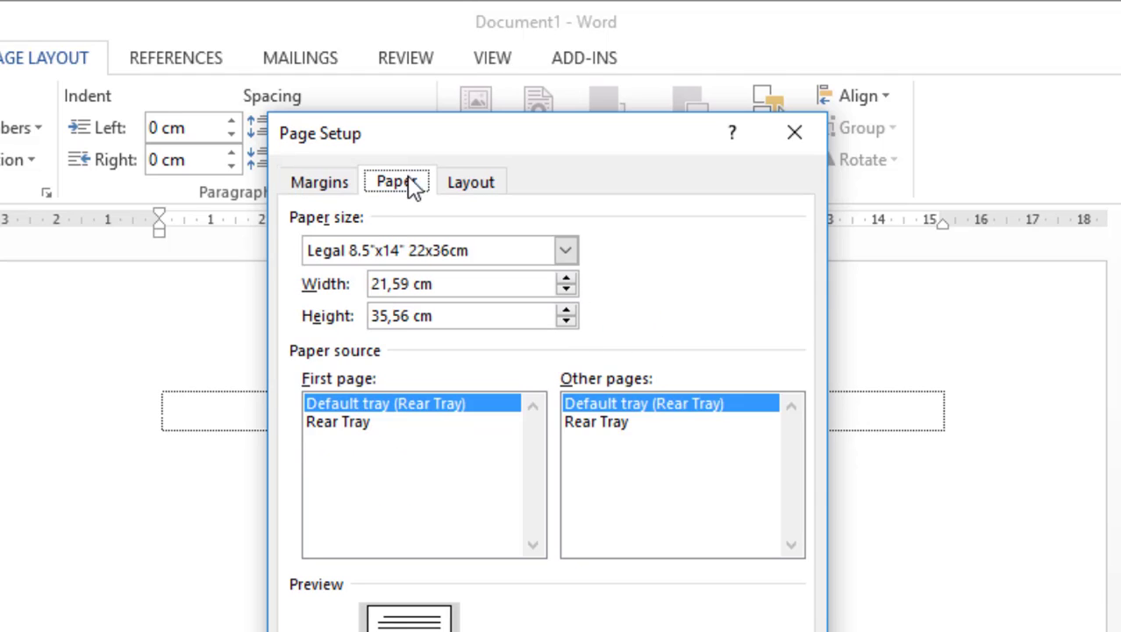
pyautogui.click(321, 183)
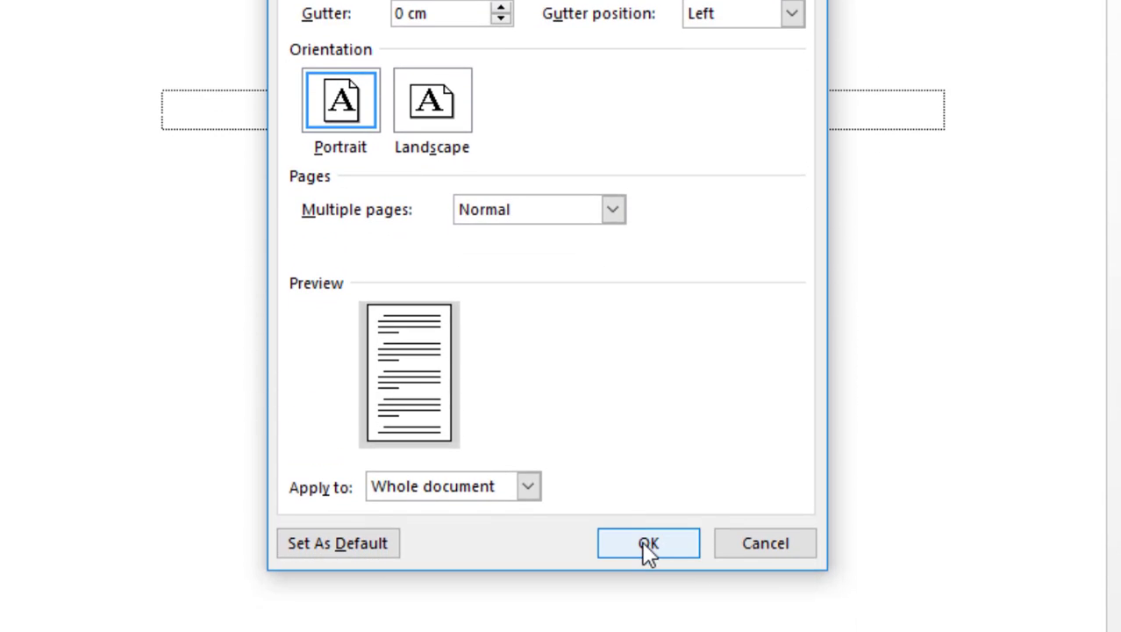
# Apply the 3 cm margins and Legal paper, then scroll through the page.
pyautogui.click(647, 545)
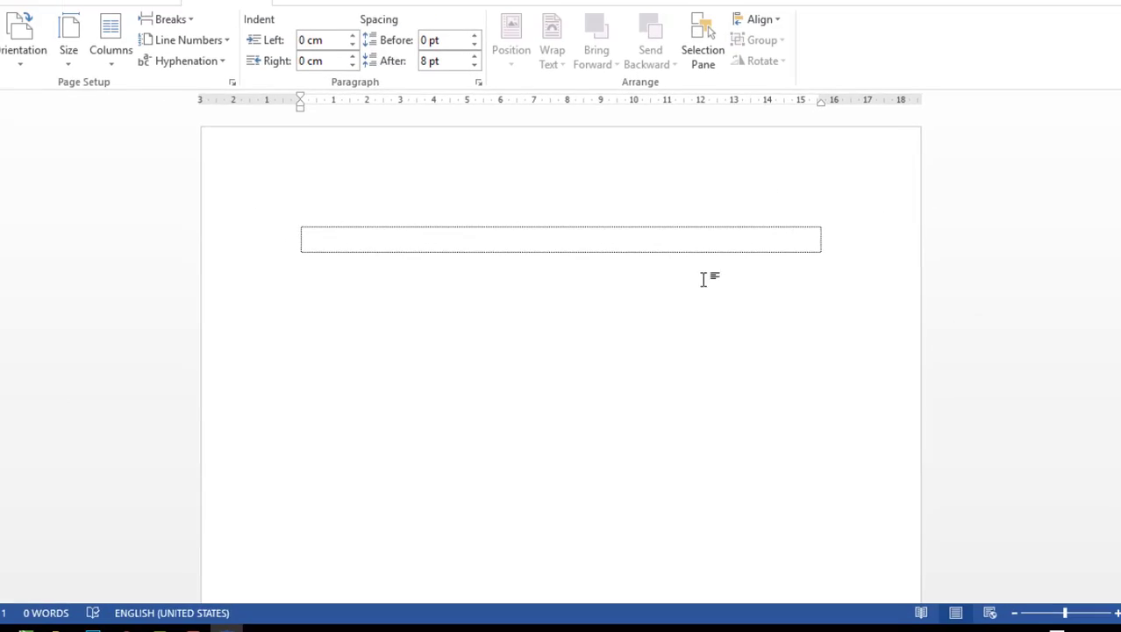
pyautogui.scroll(-5, 580, 293)
pyautogui.scroll(-3, 579, 293)
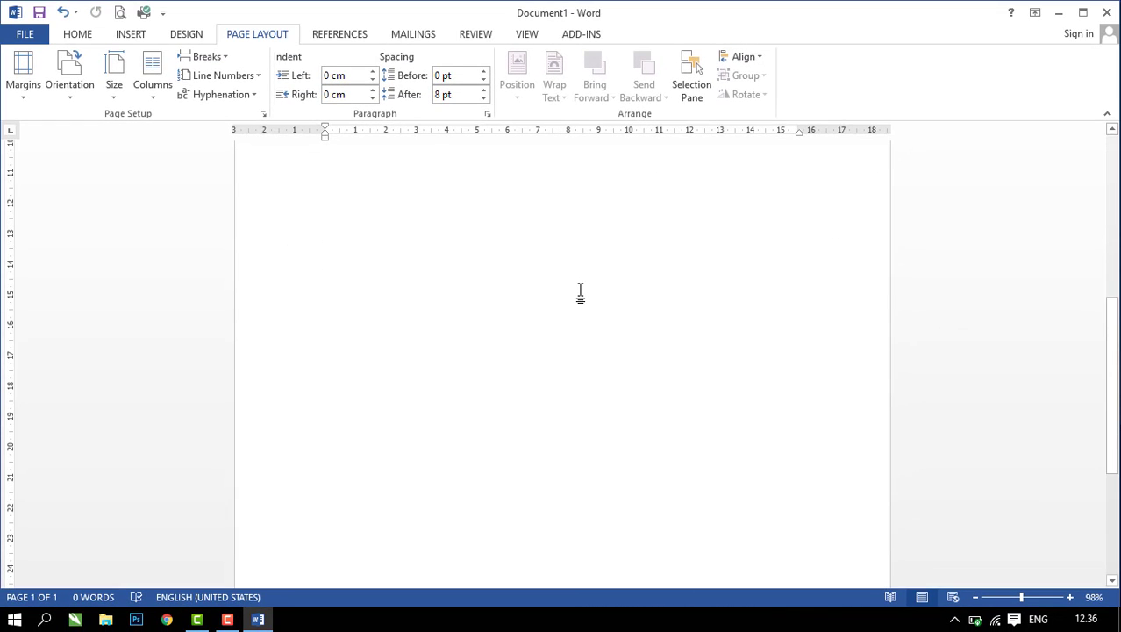
pyautogui.scroll(-3, 580, 293)
pyautogui.scroll(3, 580, 293)
pyautogui.scroll(5, 580, 293)
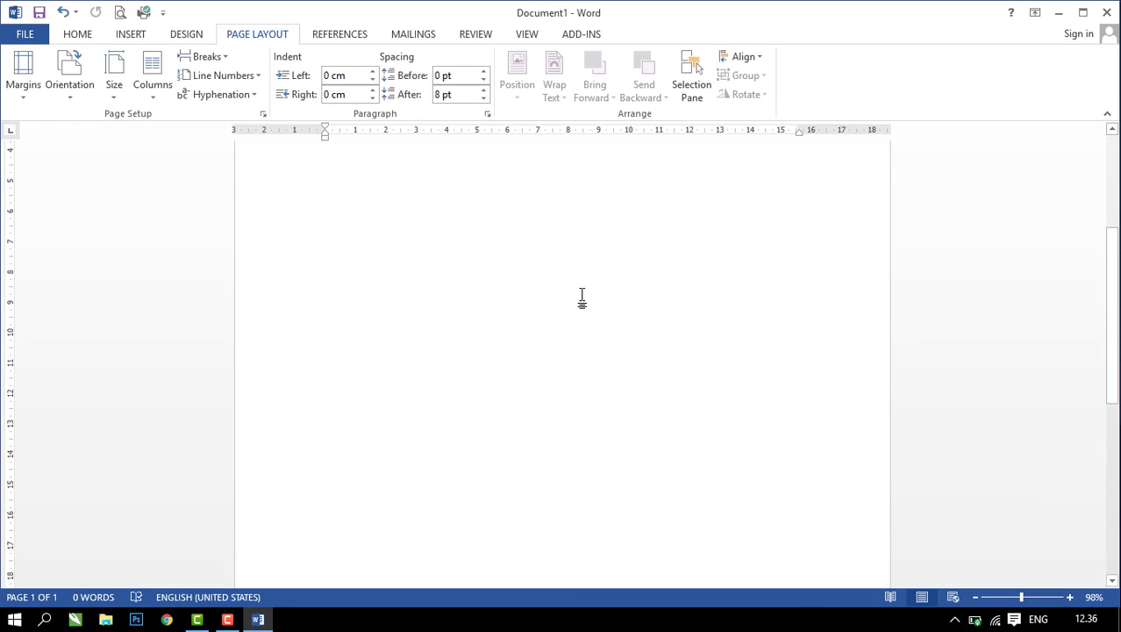
pyautogui.scroll(3, 582, 299)
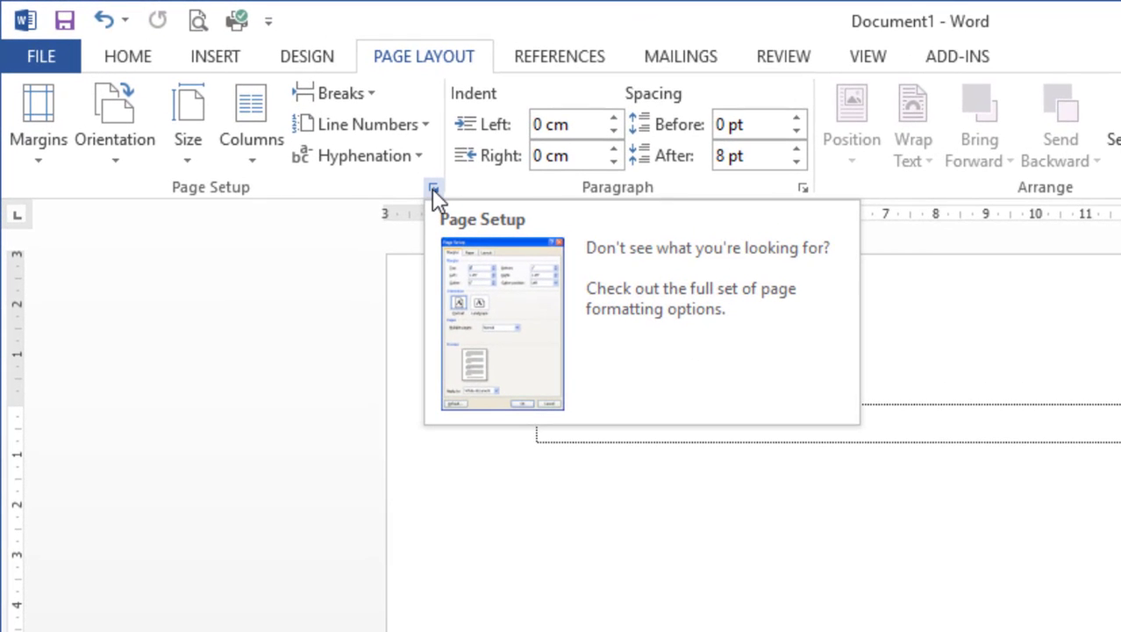
# Reopen Page Setup to verify the Legal paper size and 3 cm margins were kept.
pyautogui.click(432, 189)
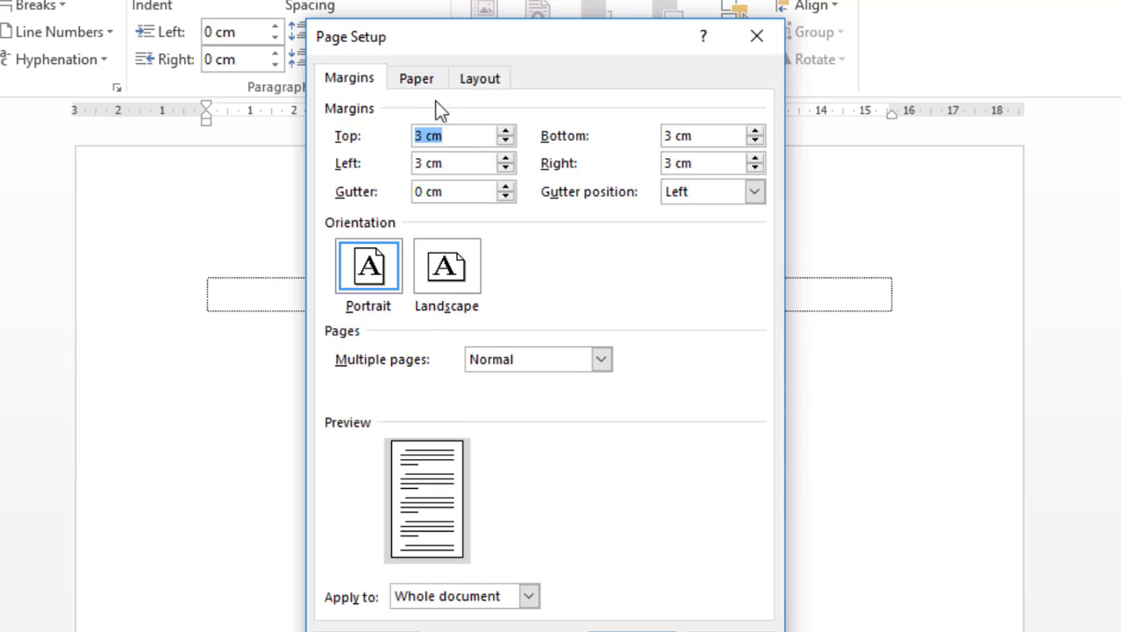
pyautogui.click(423, 81)
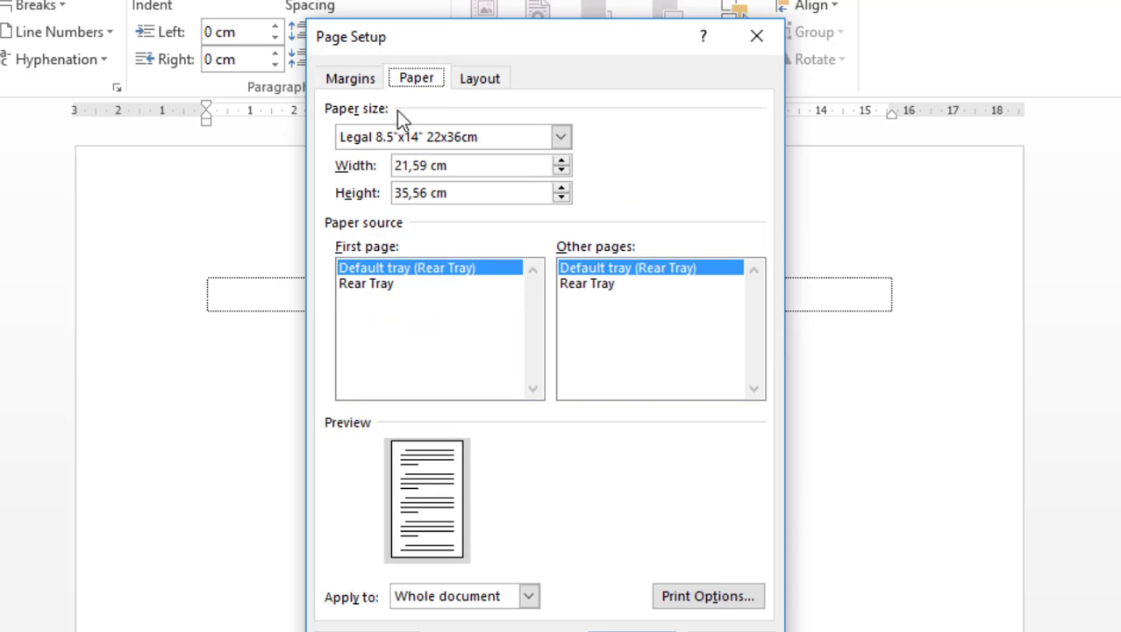
pyautogui.click(359, 78)
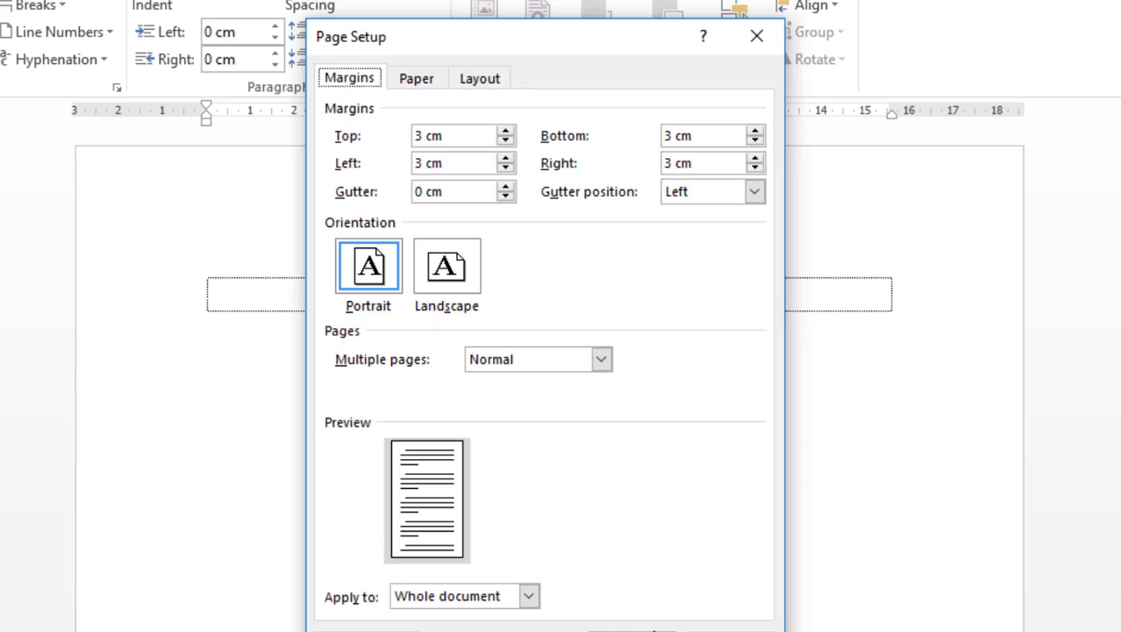
pyautogui.click(654, 628)
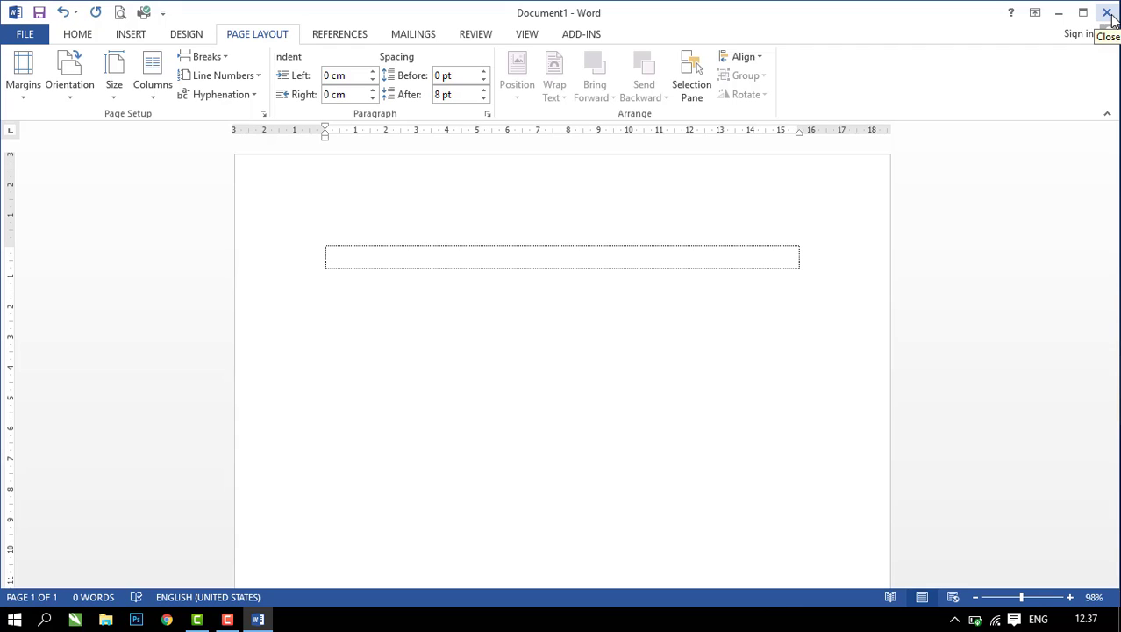
# Quit Word without saving the document and refresh the desktop.
pyautogui.click(1108, 13)
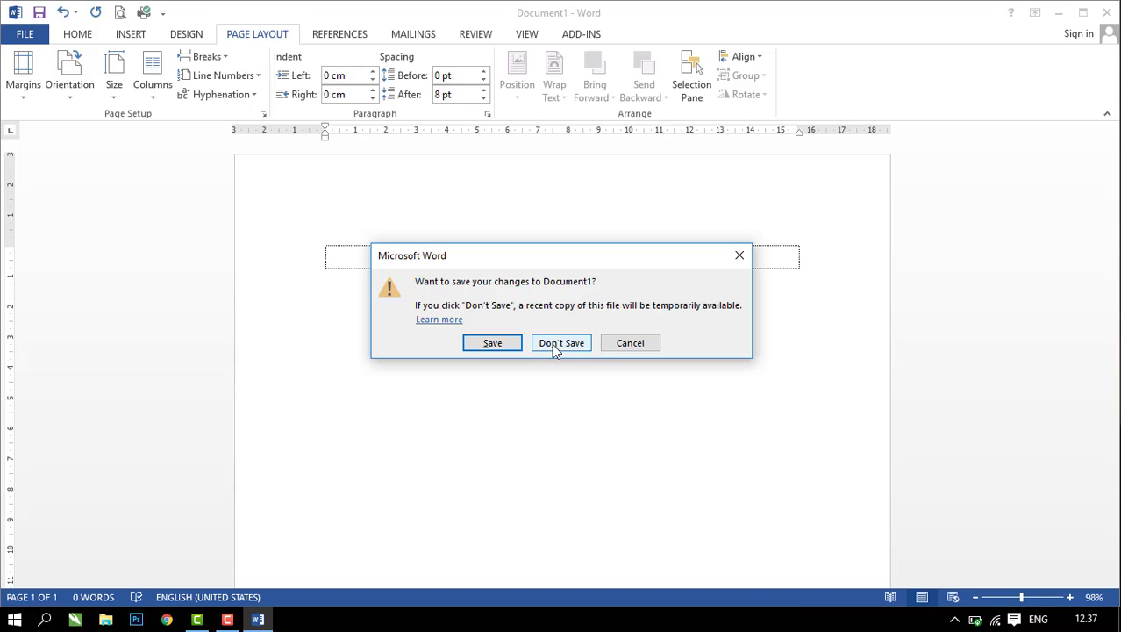
pyautogui.click(561, 343)
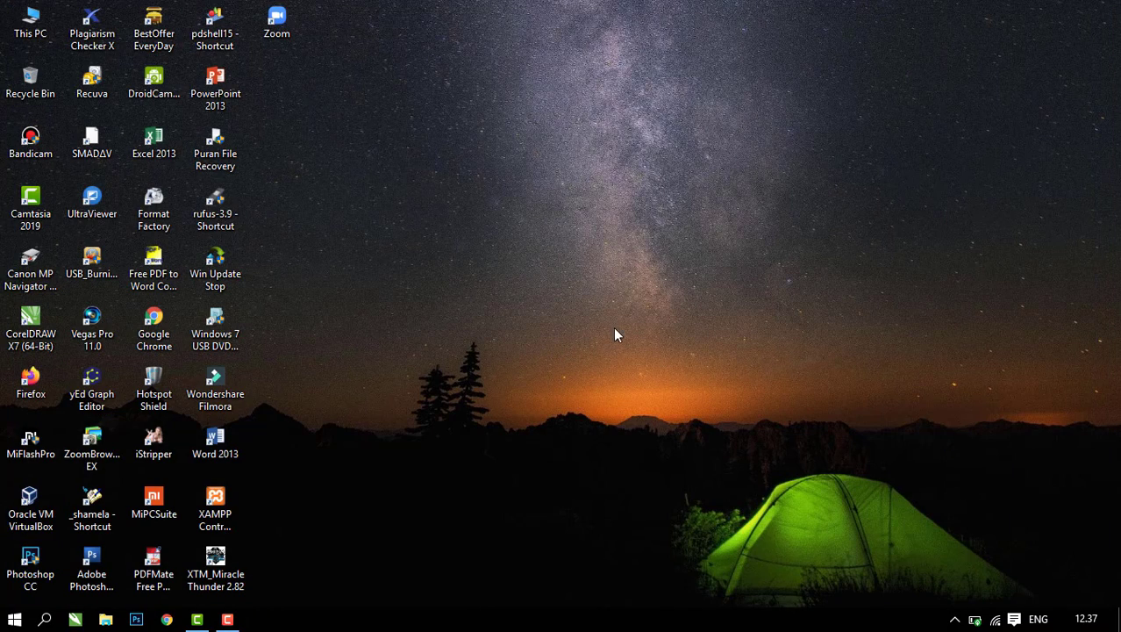
pyautogui.rightClick(600, 308)
pyautogui.click(621, 358)
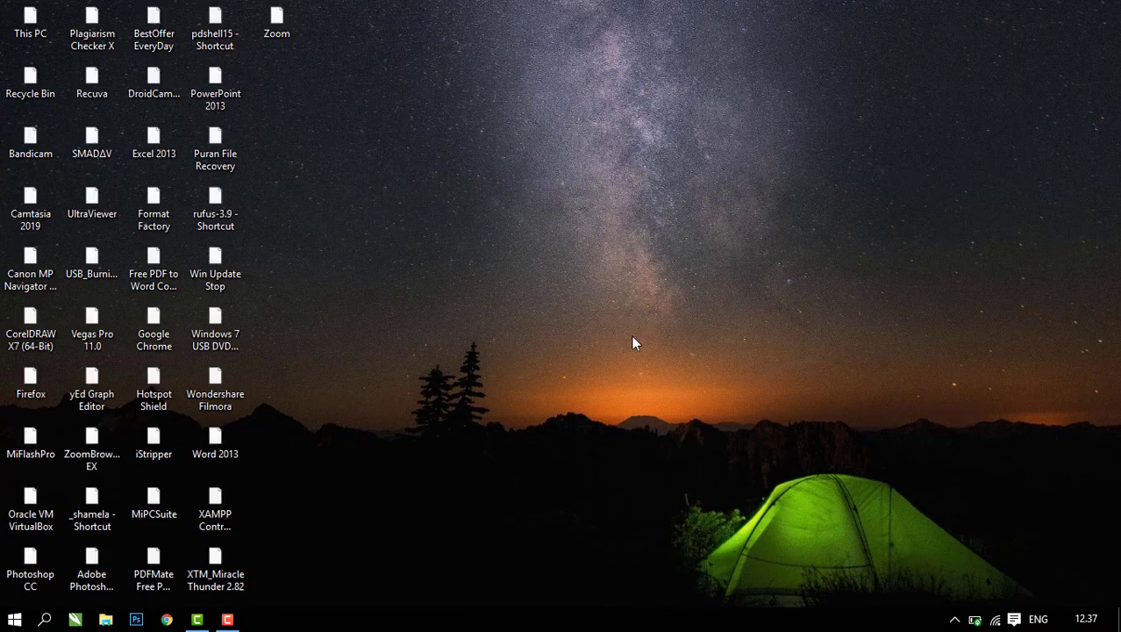
# Relaunch Word 2013 with a new blank document and show the Page Layout tab.
pyautogui.doubleClick(230, 450)
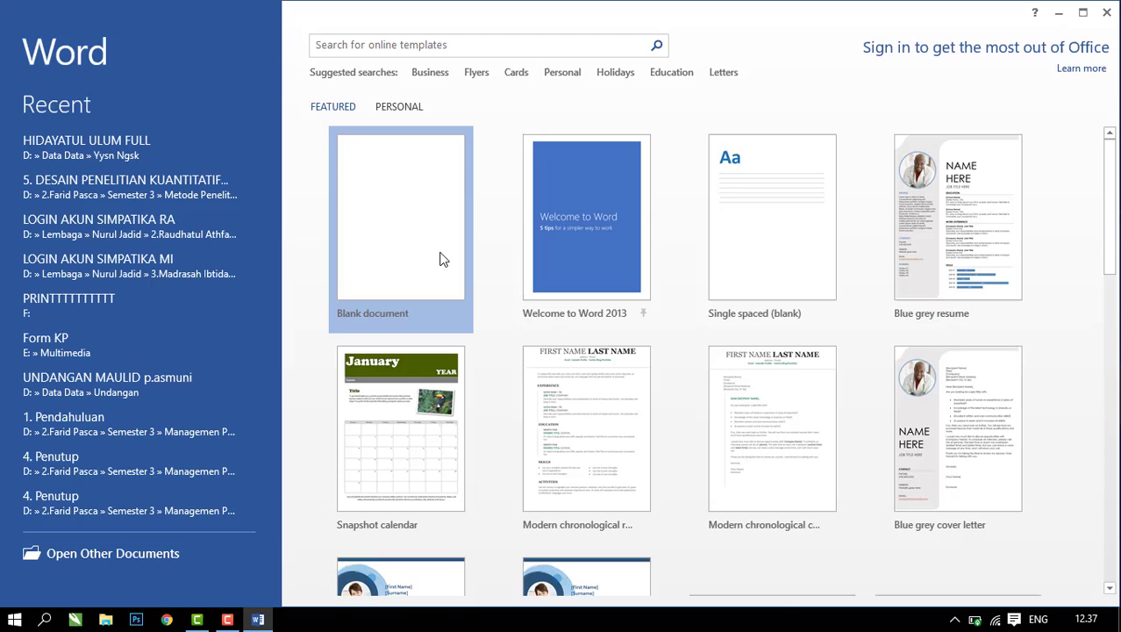
pyautogui.click(443, 260)
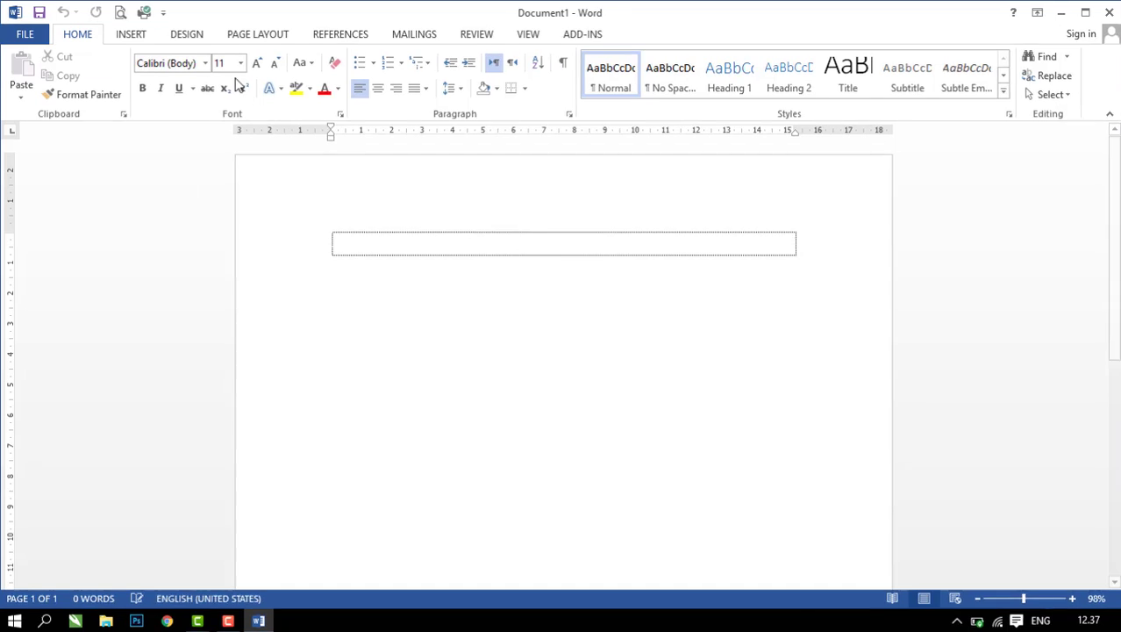
pyautogui.click(515, 74)
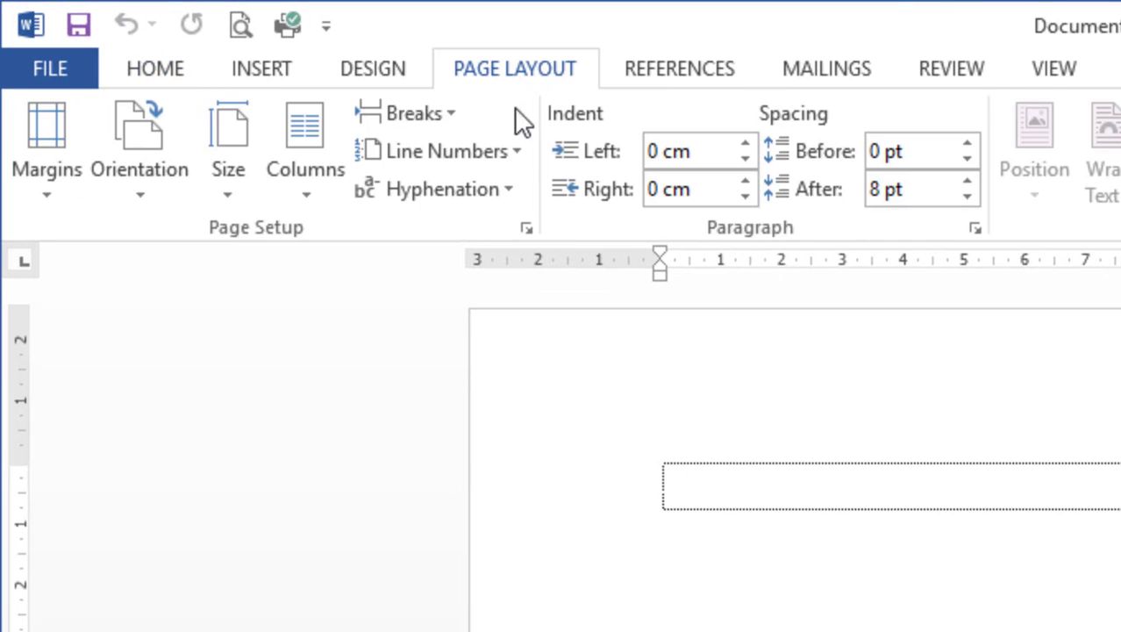
# Open Page Setup, glance at the paper size list, and return to the 2,54/3,17 cm margins.
pyautogui.click(526, 230)
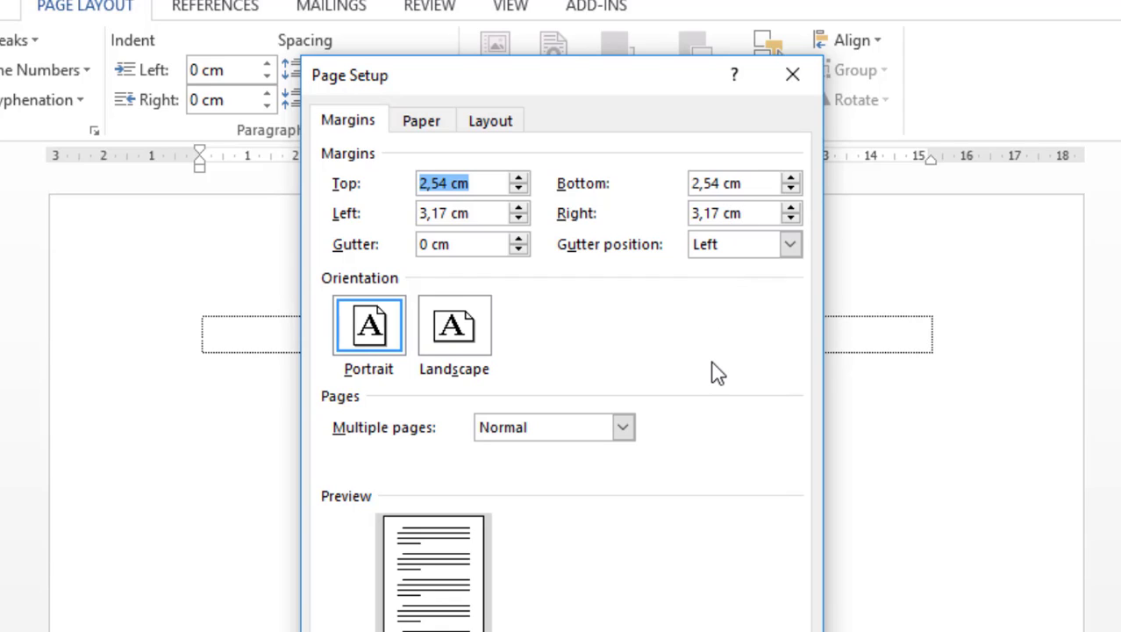
pyautogui.click(425, 132)
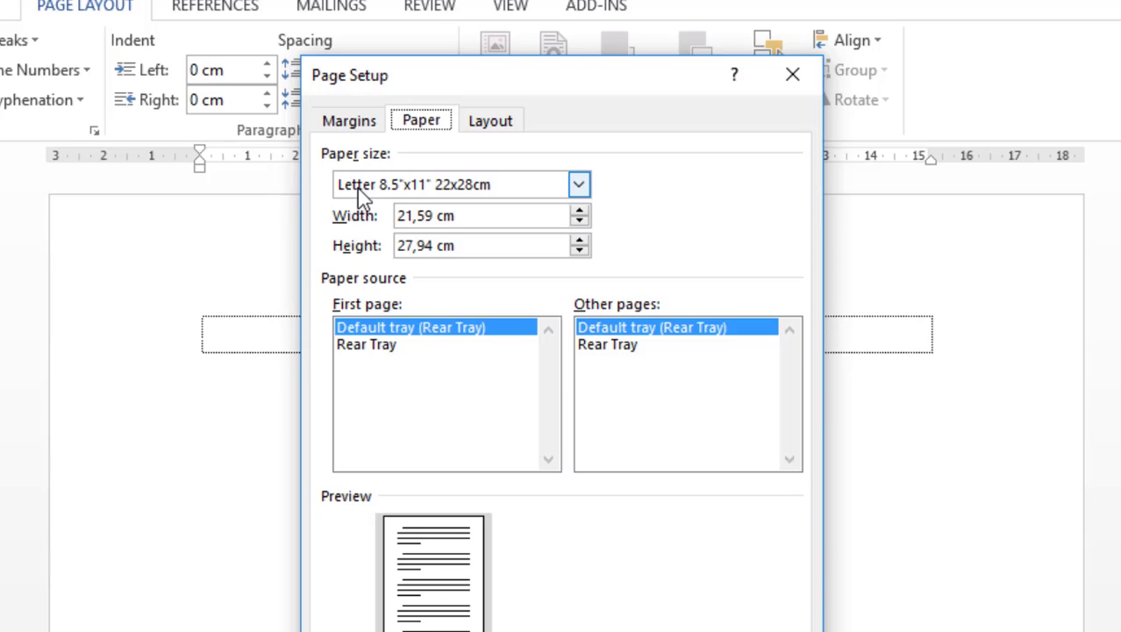
pyautogui.click(526, 192)
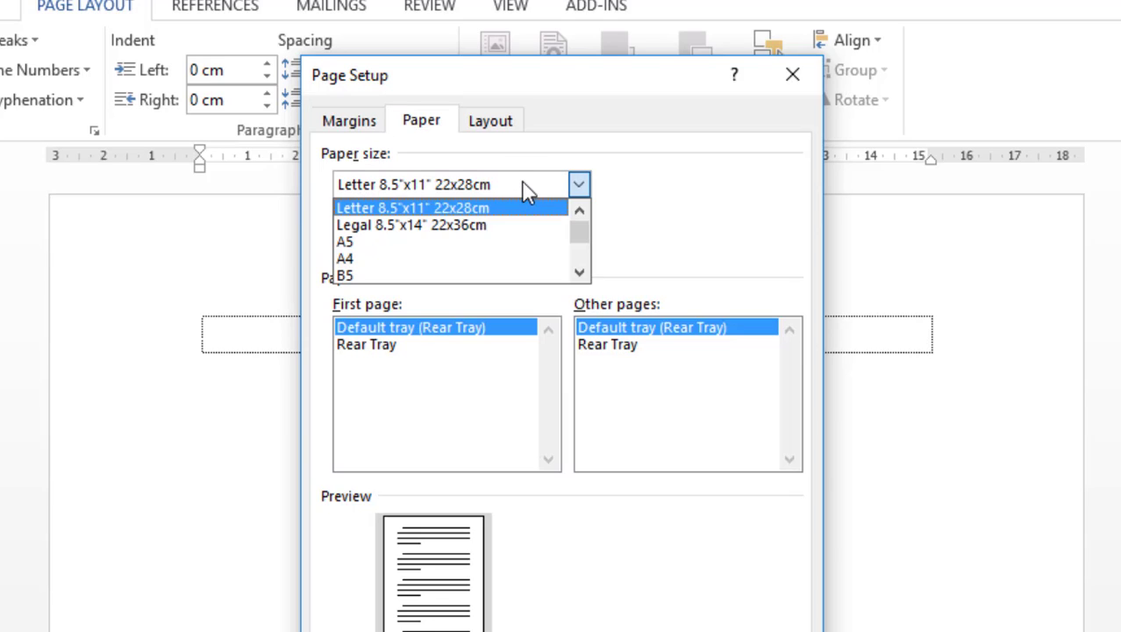
pyautogui.click(527, 191)
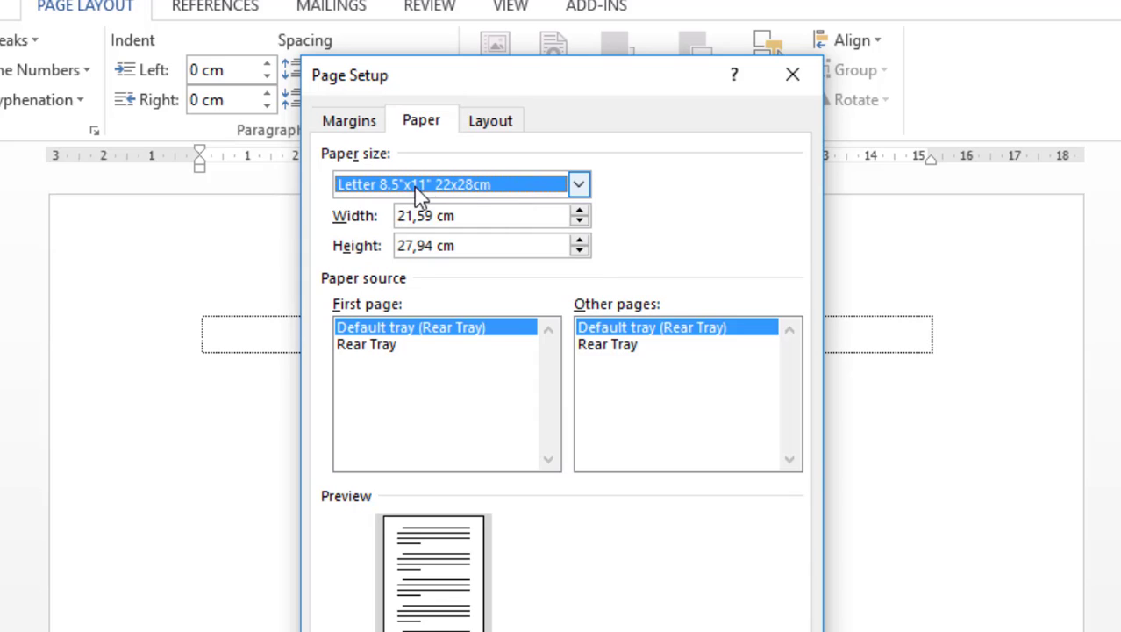
pyautogui.click(371, 125)
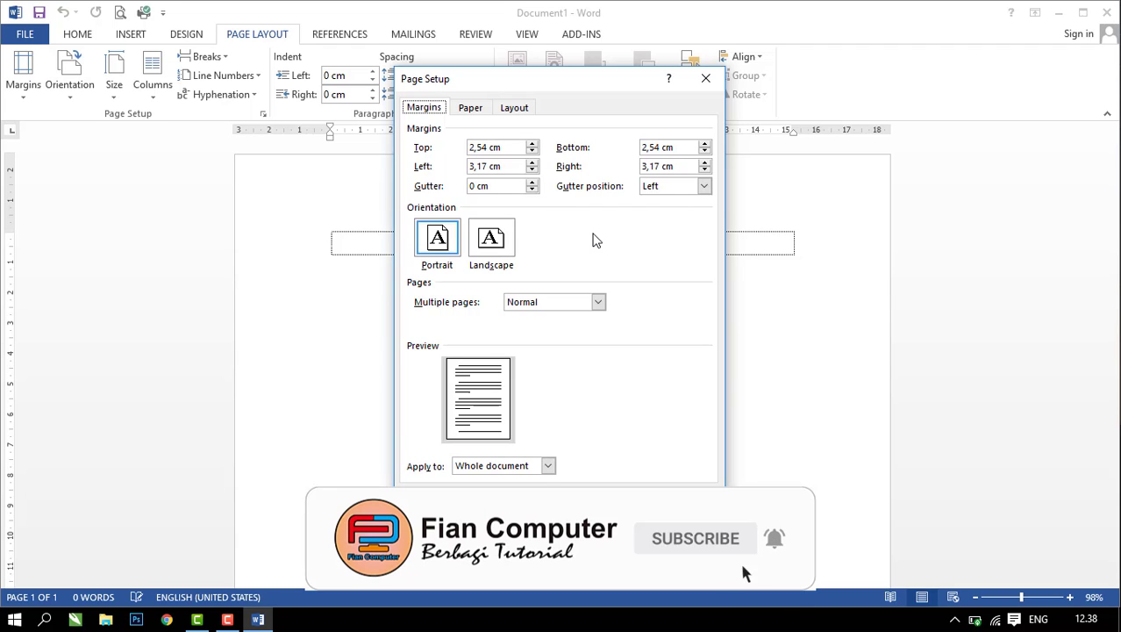
pyautogui.click(467, 108)
pyautogui.click(424, 108)
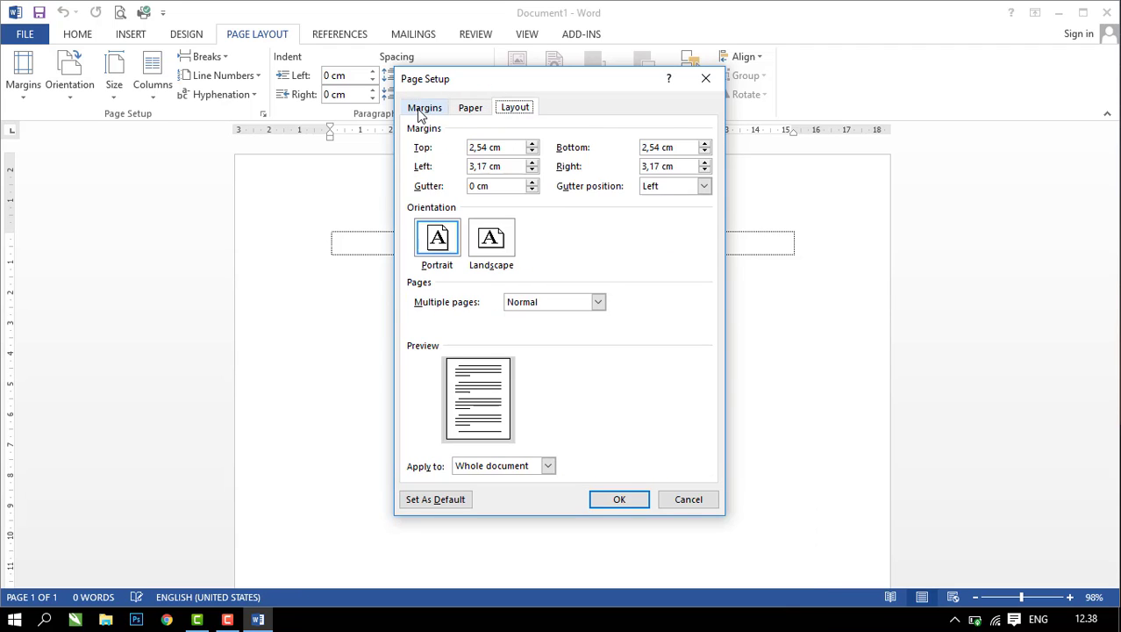
pyautogui.click(467, 108)
pyautogui.click(424, 108)
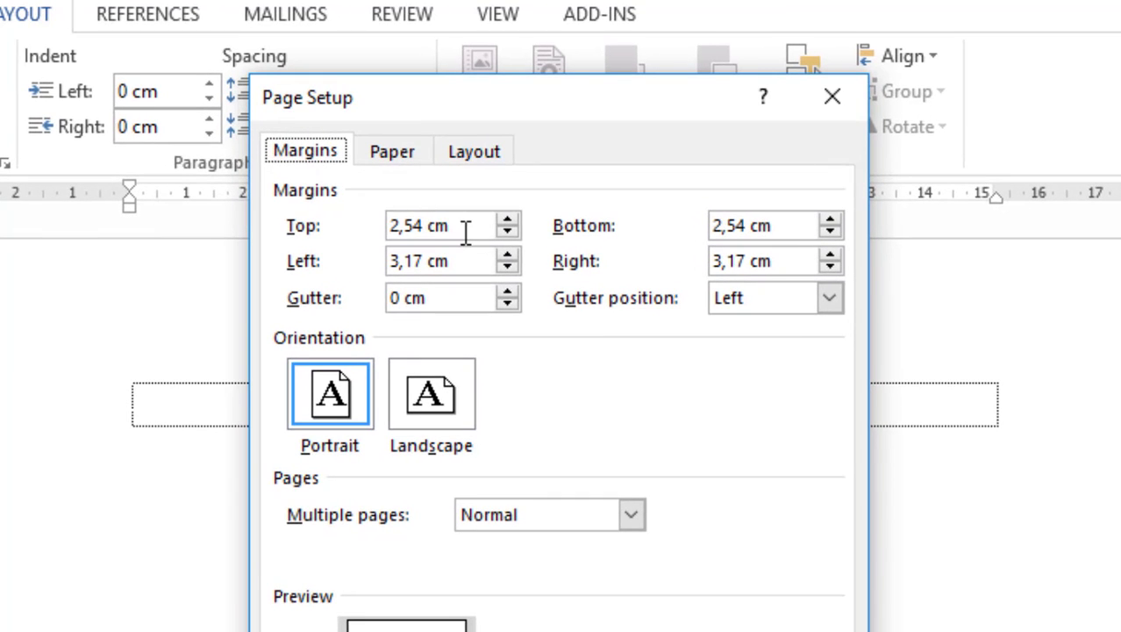
# Enter margins of Top 3, Left 3, Bottom 4 and Right 4 cm.
pyautogui.click(464, 214)
pyautogui.moveTo(431, 226); pyautogui.dragTo(379, 235)
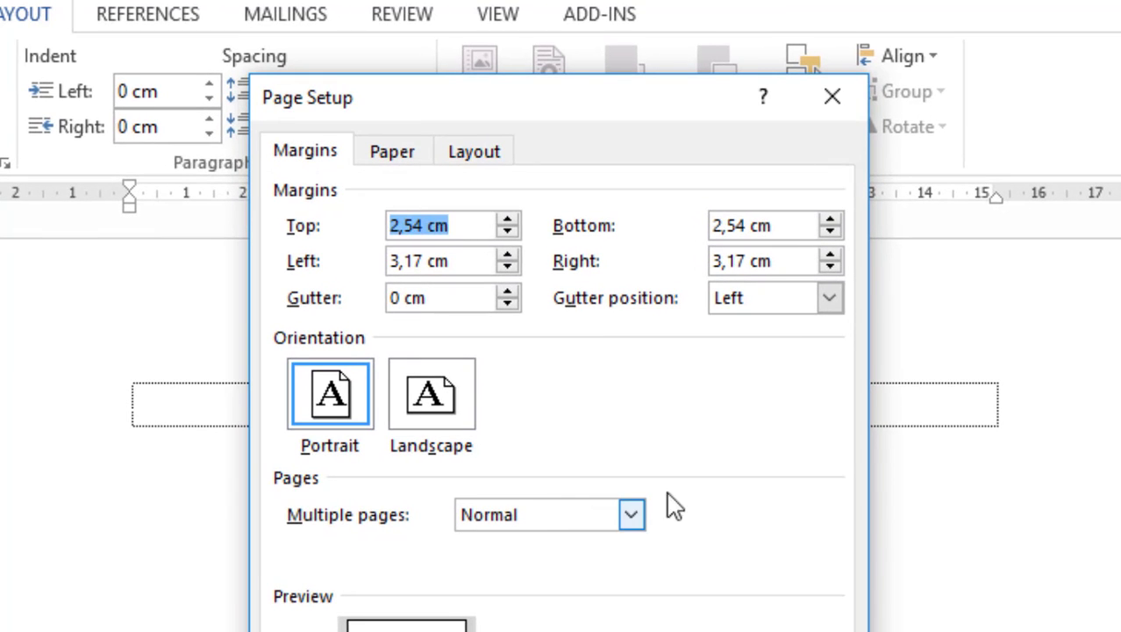
pyautogui.write('3')
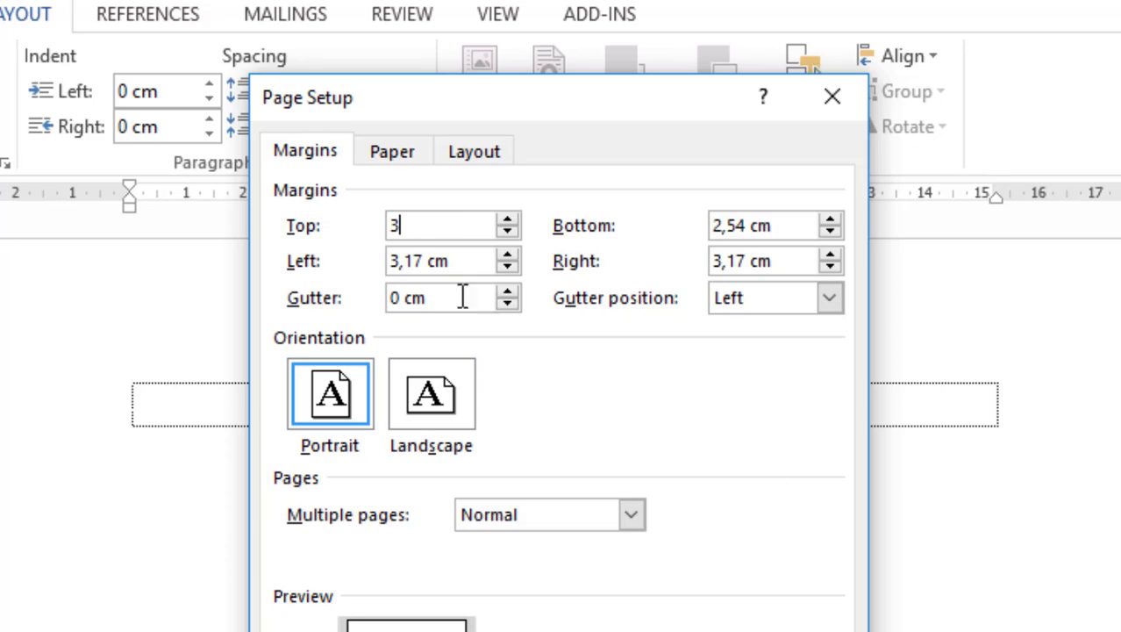
pyautogui.moveTo(456, 262); pyautogui.dragTo(364, 267)
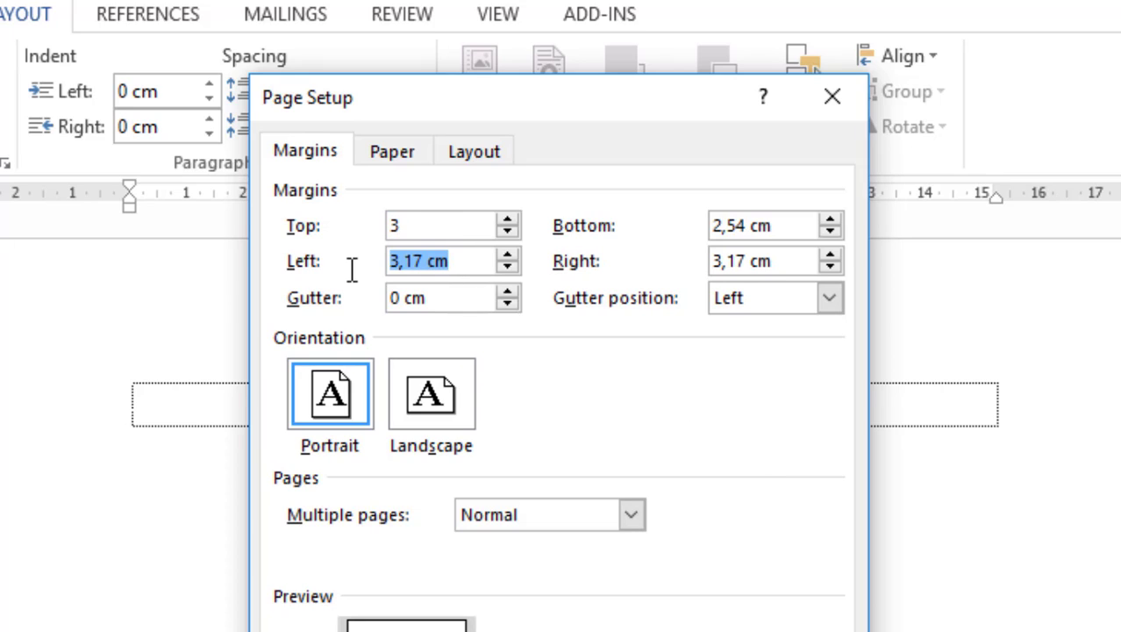
pyautogui.write('3')
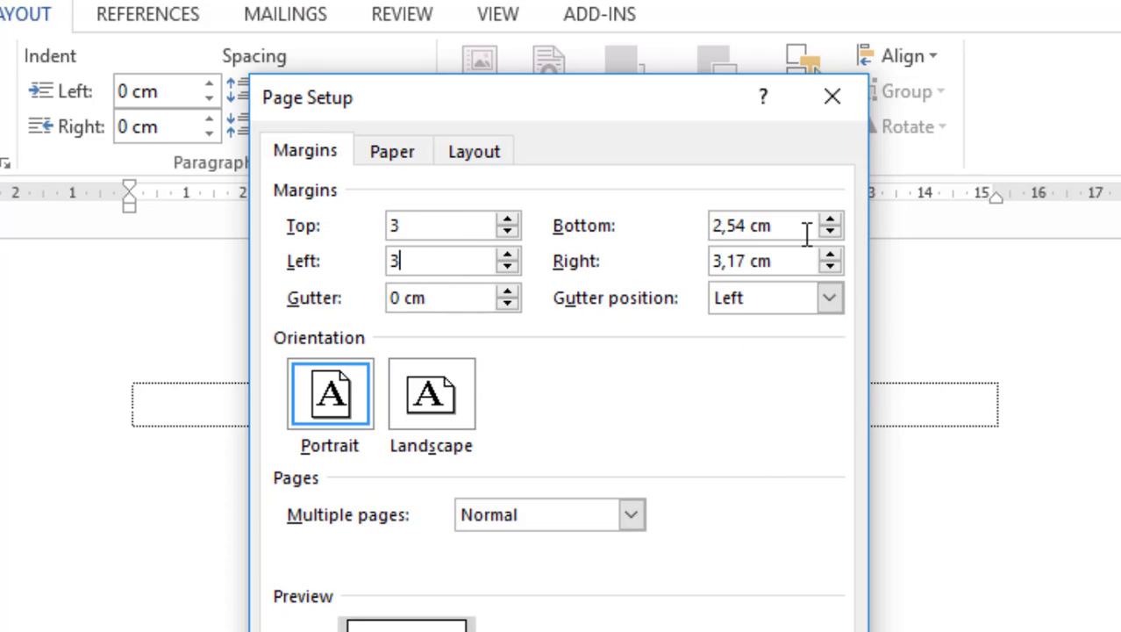
pyautogui.moveTo(772, 226); pyautogui.dragTo(704, 227)
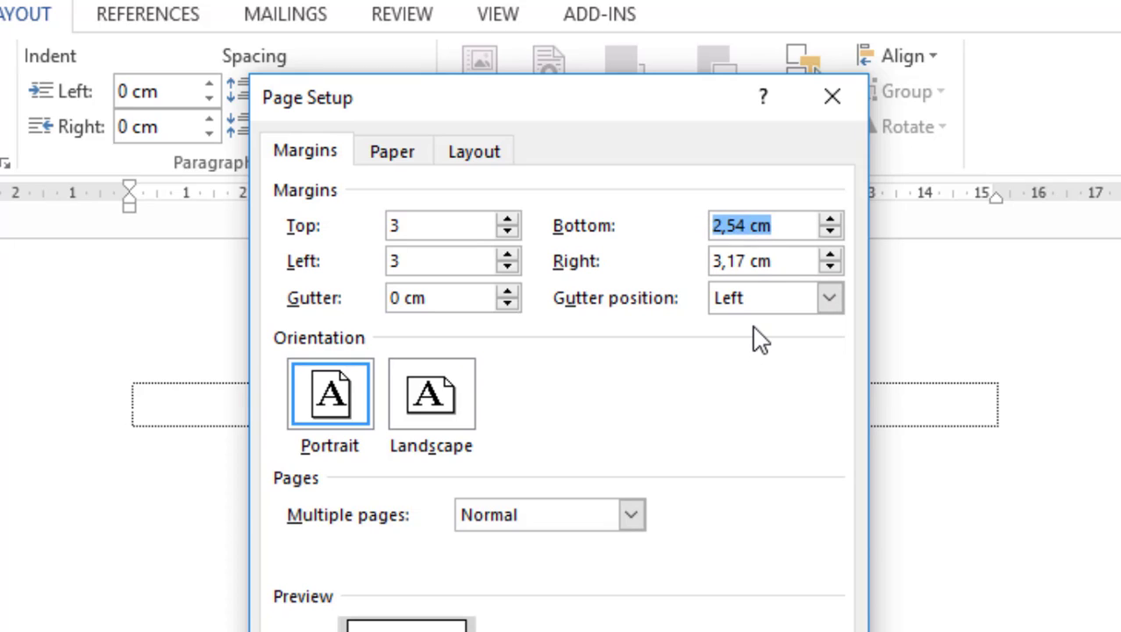
pyautogui.write('4')
pyautogui.moveTo(783, 261); pyautogui.dragTo(718, 265)
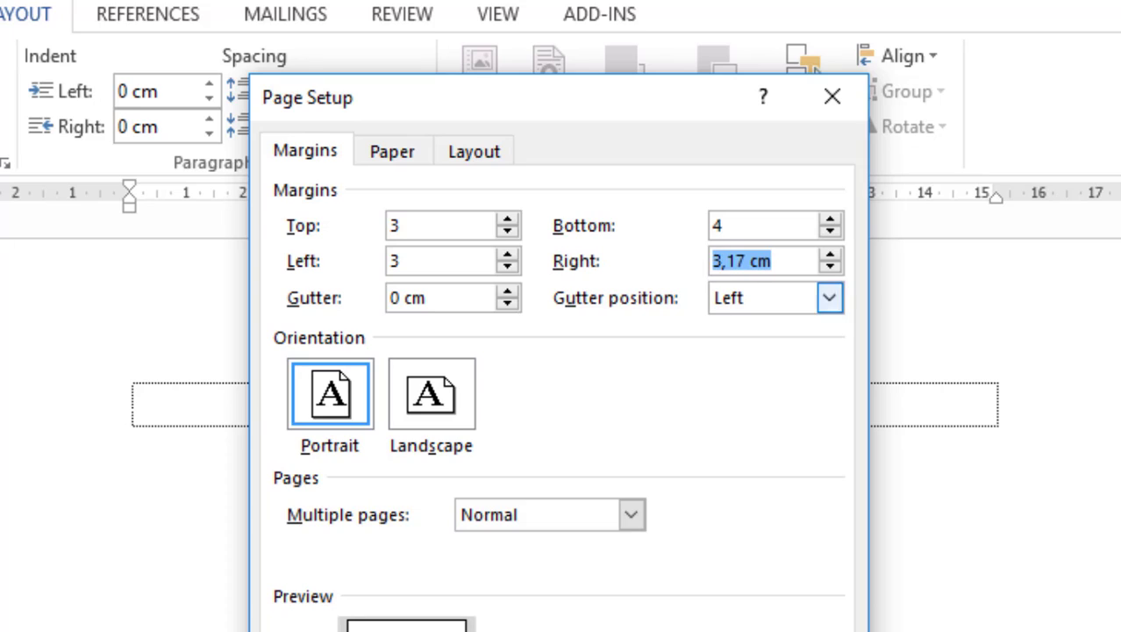
pyautogui.write('4')
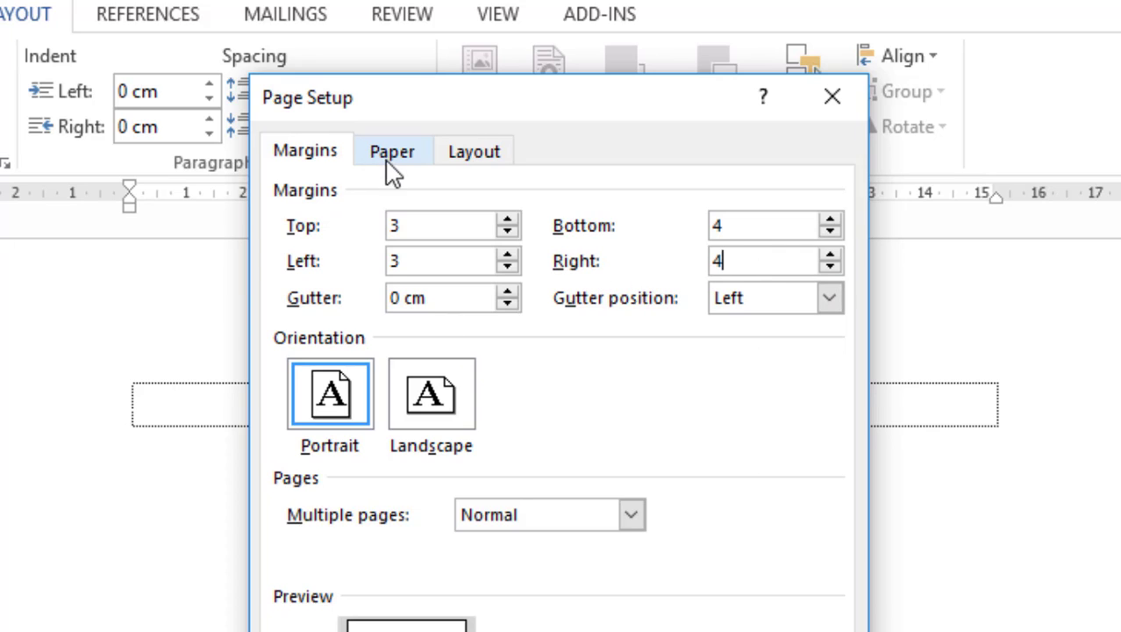
# Choose A4 (21 × 29,7 cm) as the paper size.
pyautogui.click(413, 155)
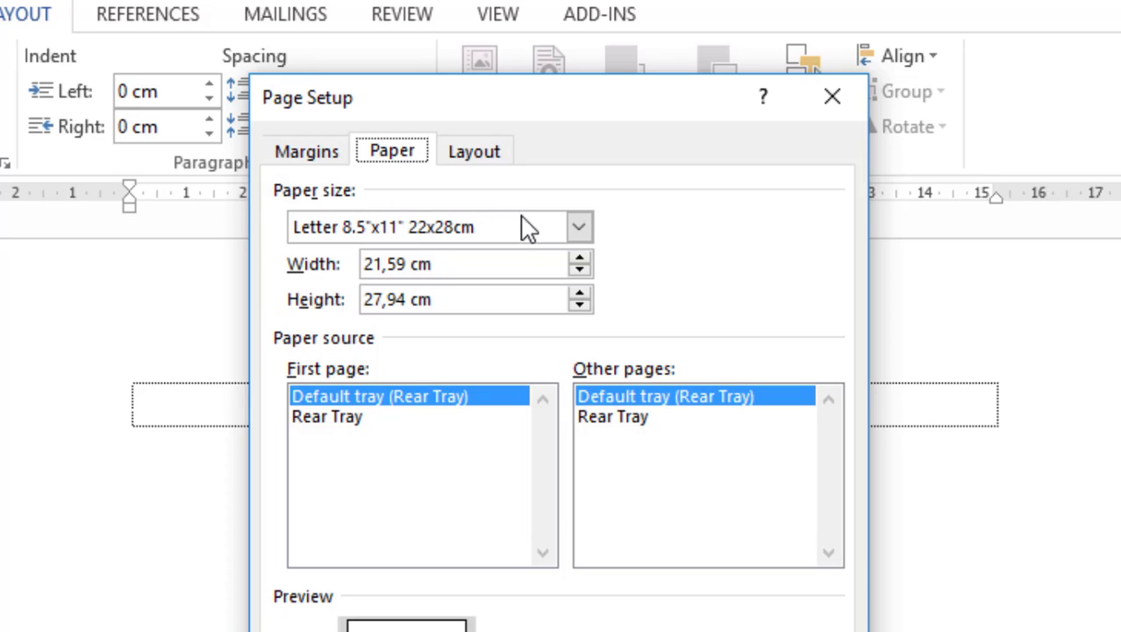
pyautogui.click(541, 234)
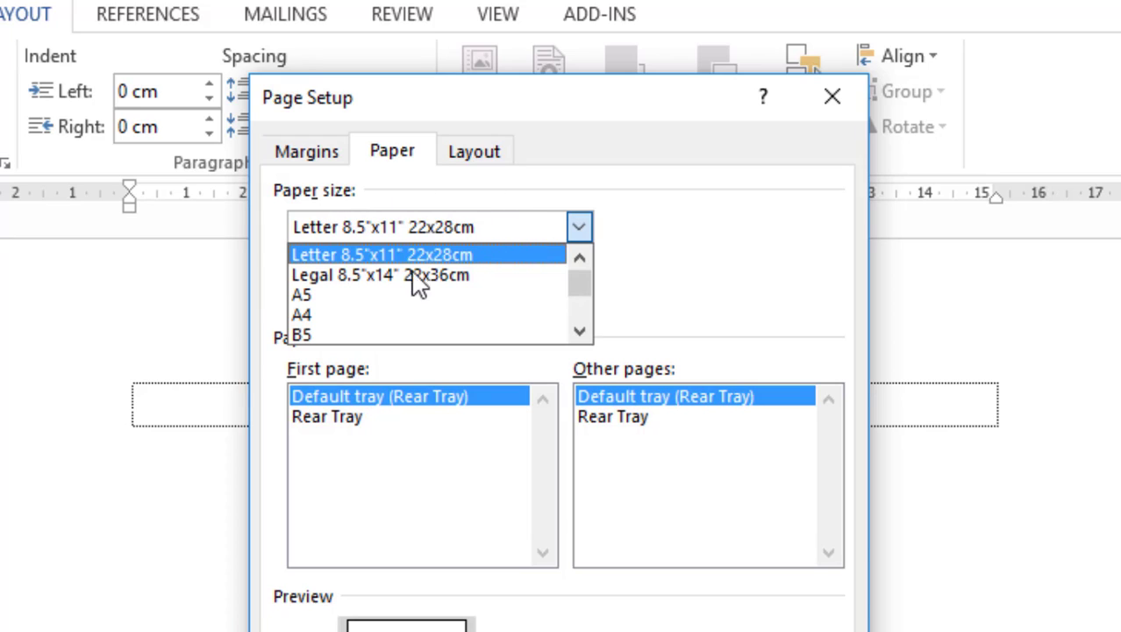
pyautogui.click(333, 316)
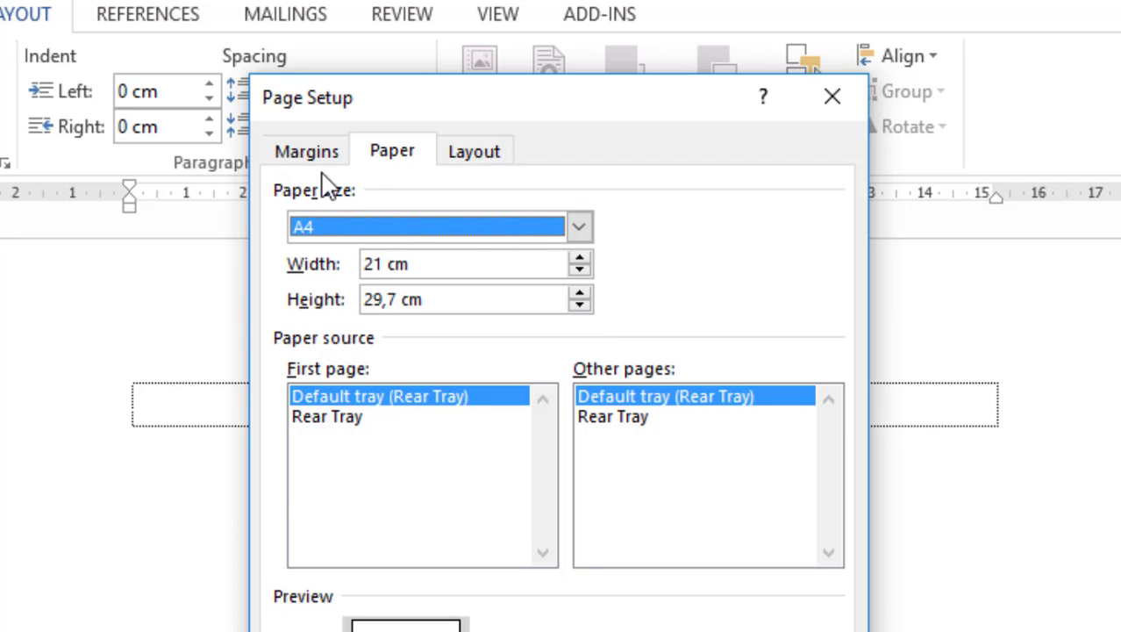
# Switch between the Margins and Paper tabs to confirm A4 and the 3/3/4/4 margins.
pyautogui.click(298, 156)
pyautogui.click(399, 158)
pyautogui.click(328, 156)
pyautogui.click(362, 155)
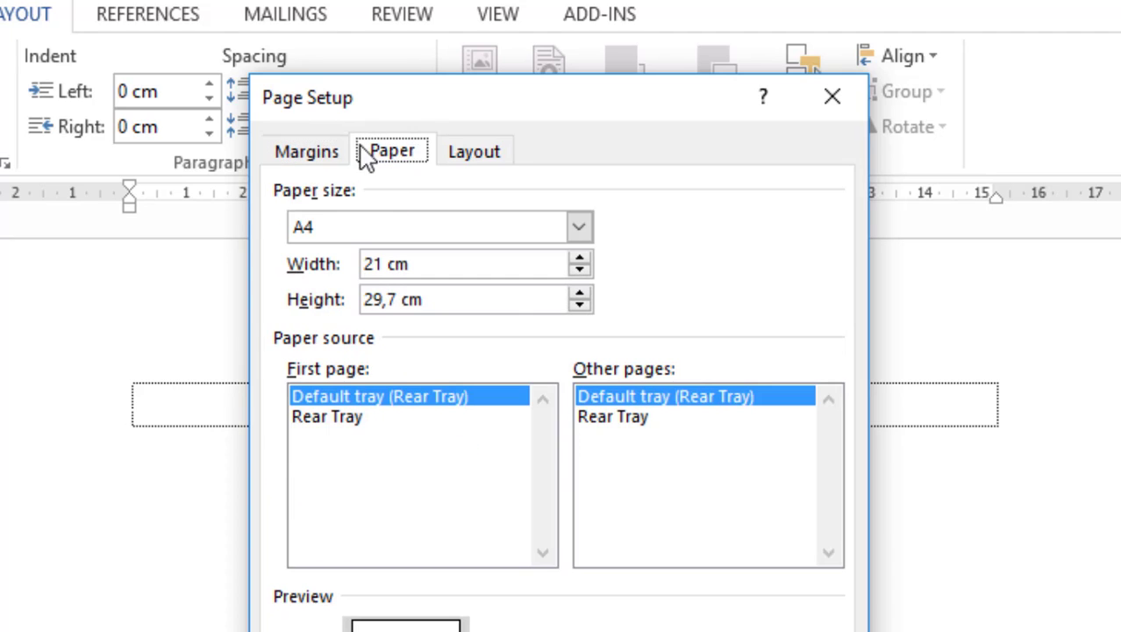
pyautogui.click(327, 158)
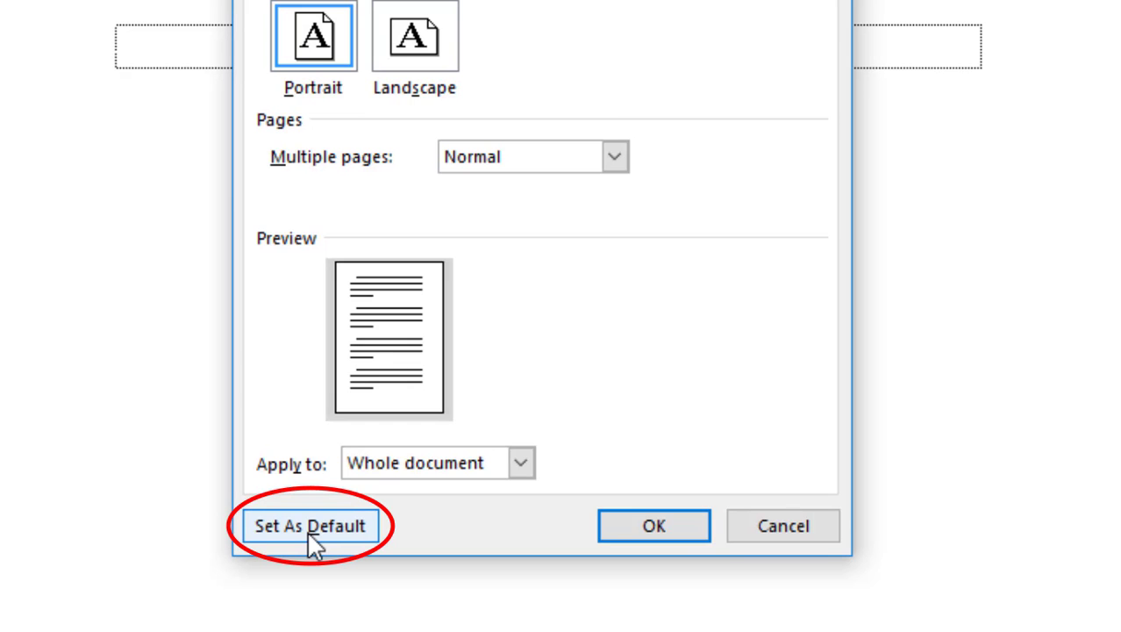
# Make the 3/3/4/4 cm margins and A4 paper the default for new documents, confirming Yes.
pyautogui.click(308, 533)
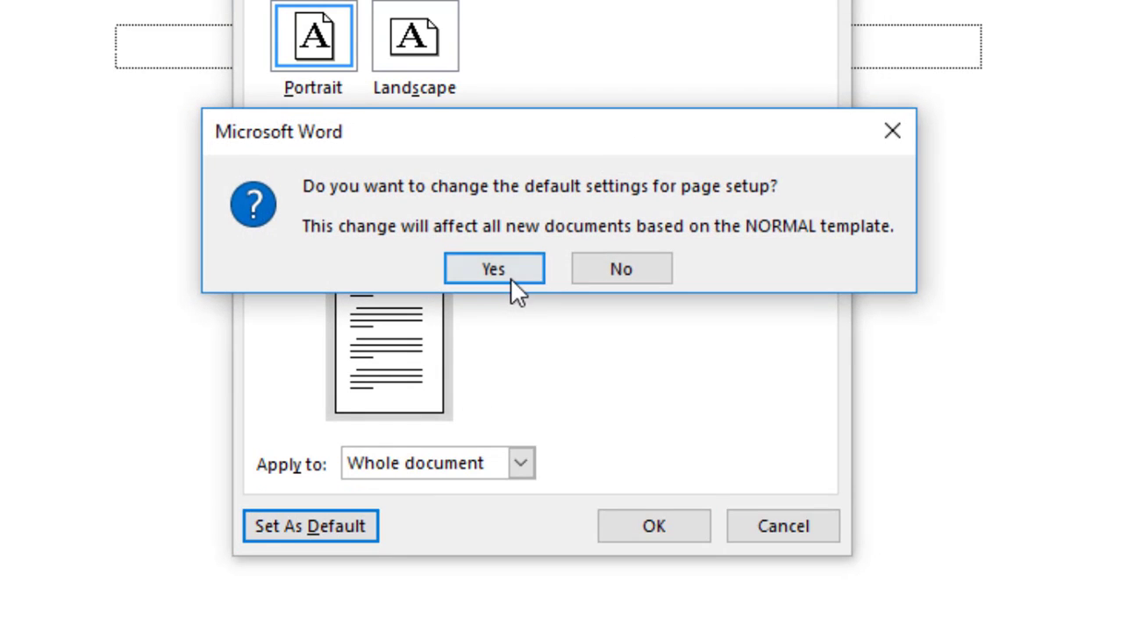
pyautogui.click(513, 269)
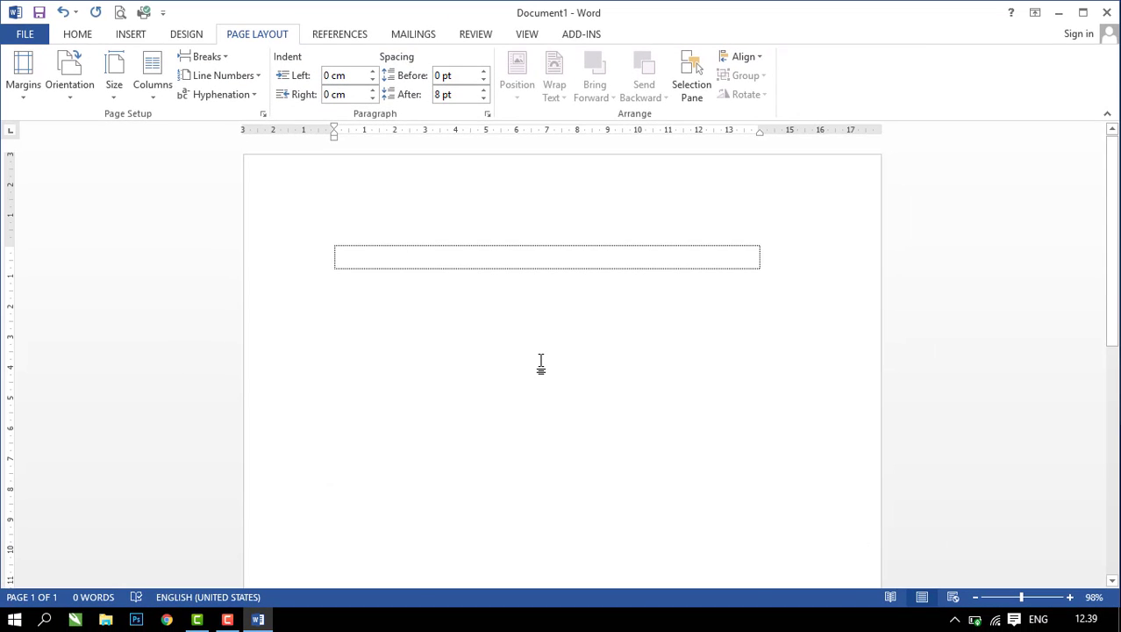
pyautogui.click(437, 265)
# Reopen Page Setup, recheck paper and margins, and save them as default again.
pyautogui.click(262, 114)
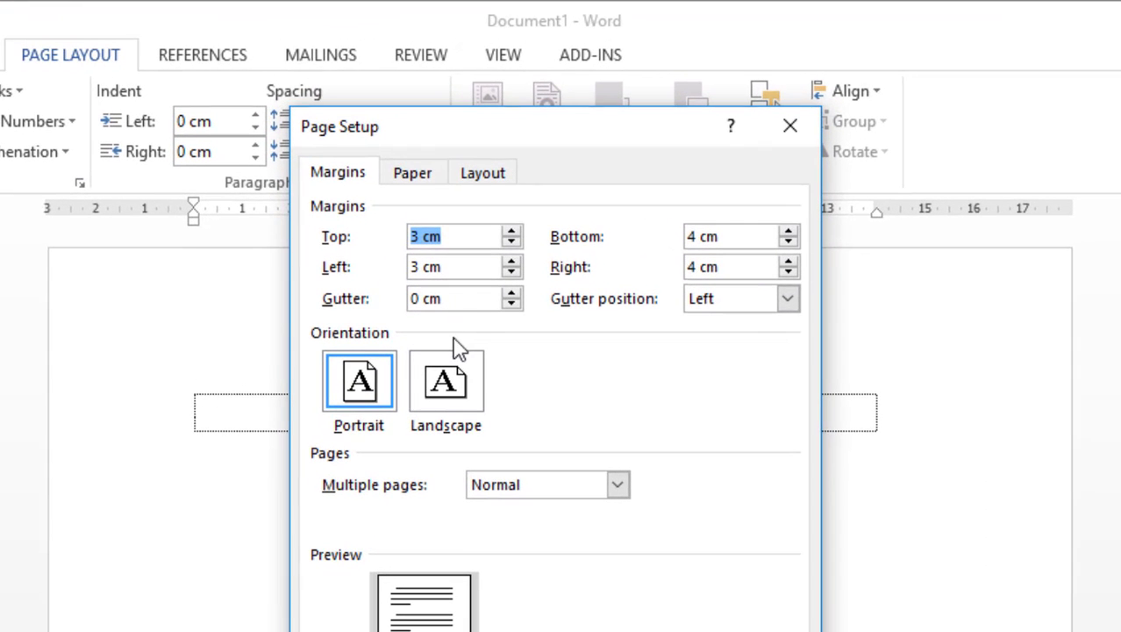
pyautogui.click(405, 175)
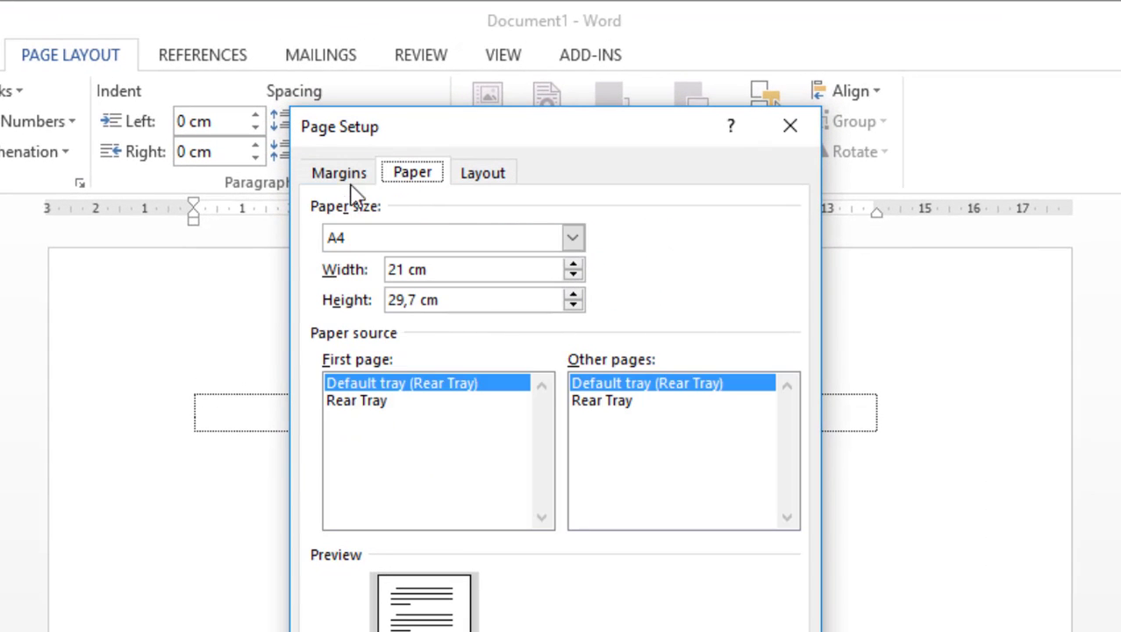
pyautogui.click(325, 174)
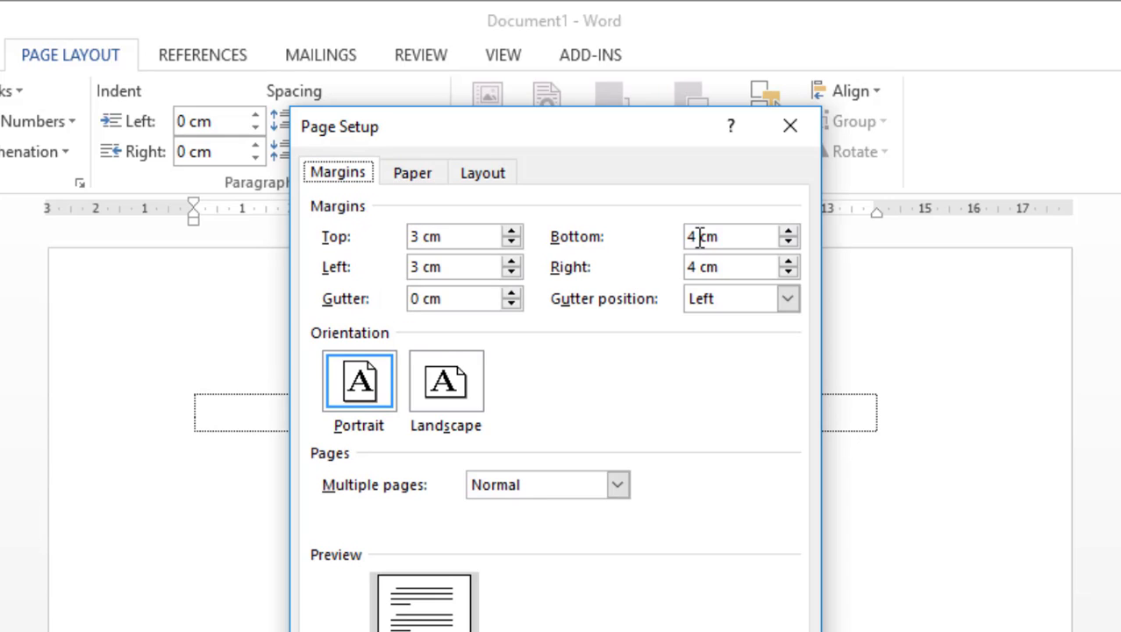
pyautogui.click(423, 179)
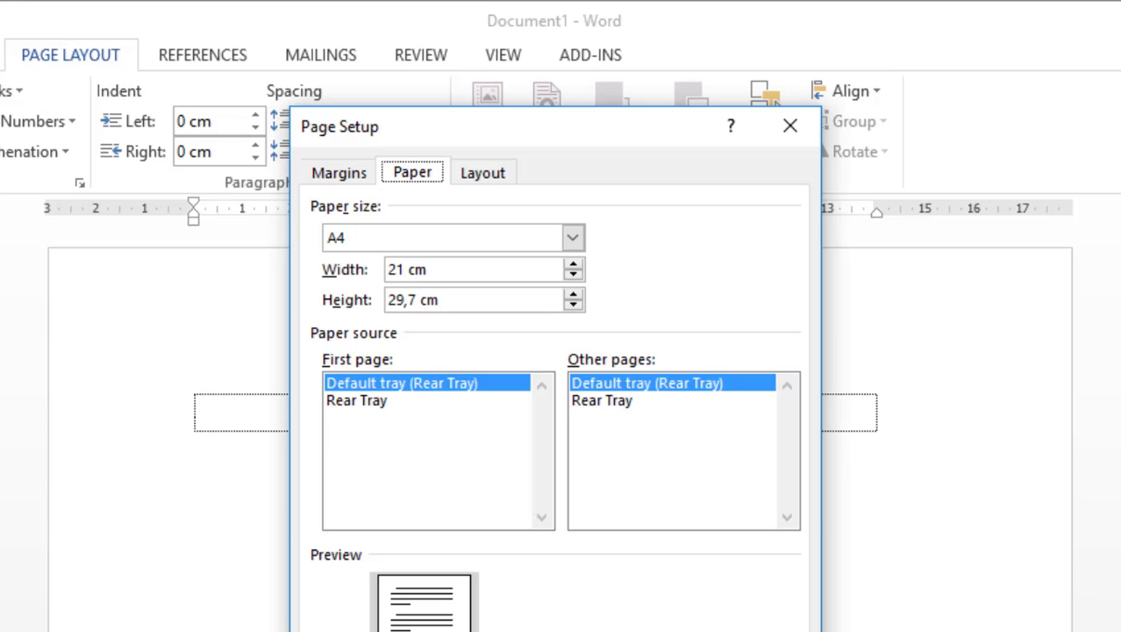
pyautogui.click(536, 584)
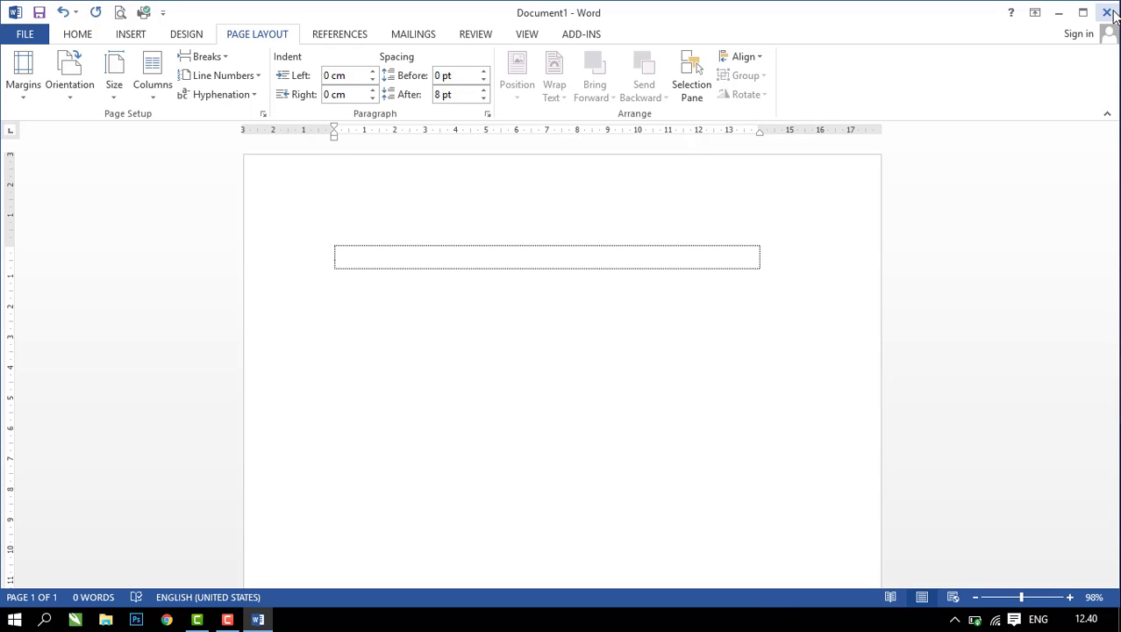
# Quit Word without saving, refresh the desktop, and relaunch Word 2013 with a blank document.
pyautogui.click(1110, 14)
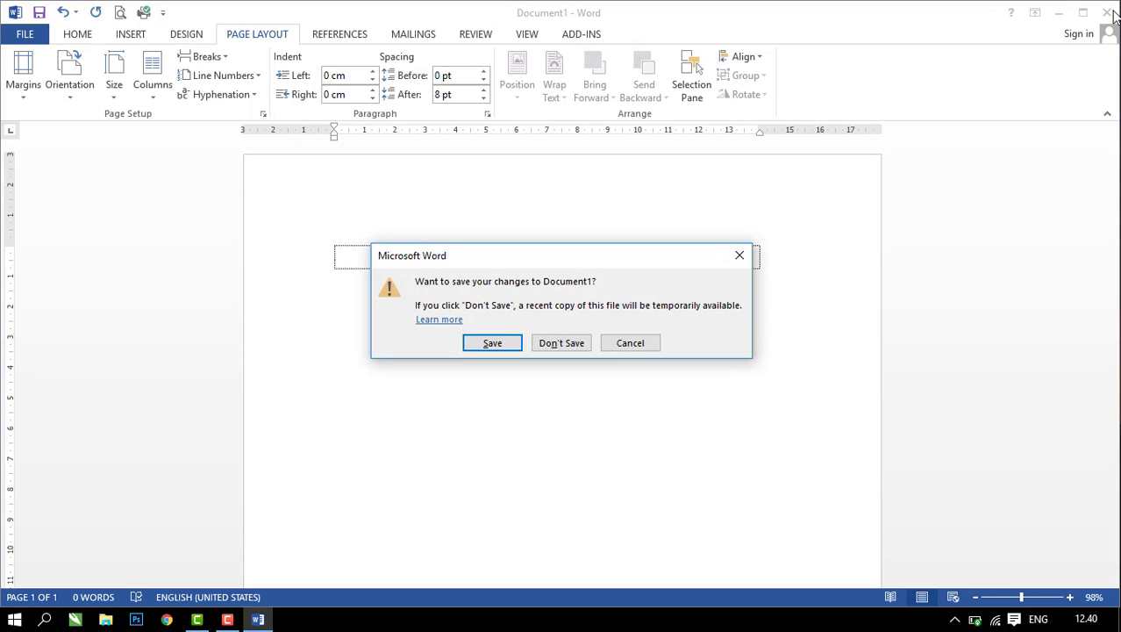
pyautogui.click(570, 344)
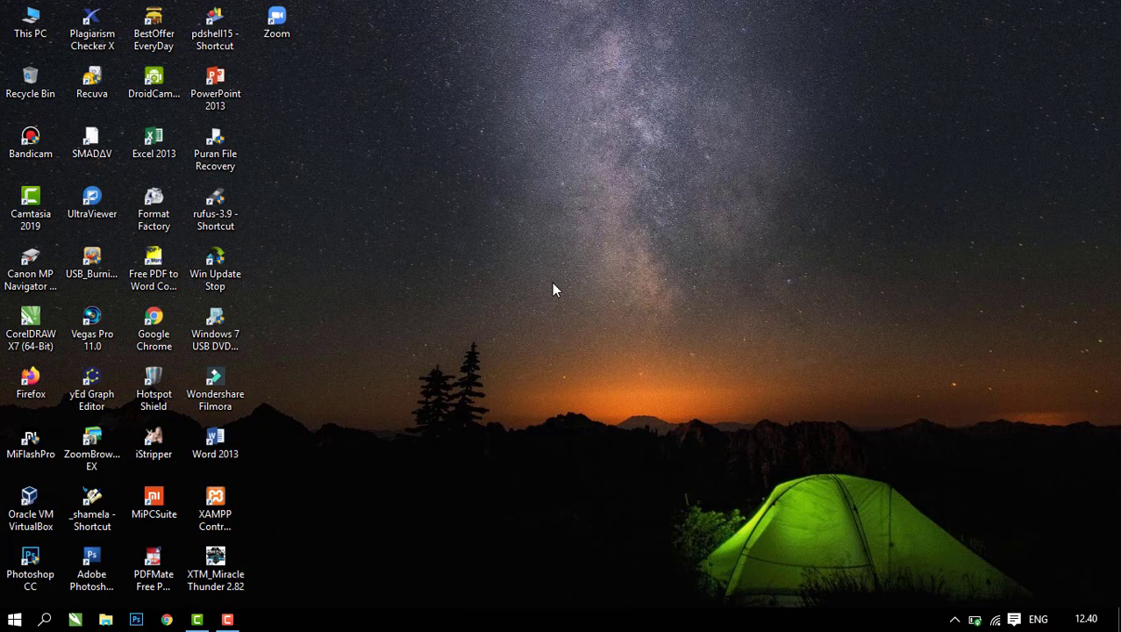
pyautogui.rightClick(553, 289)
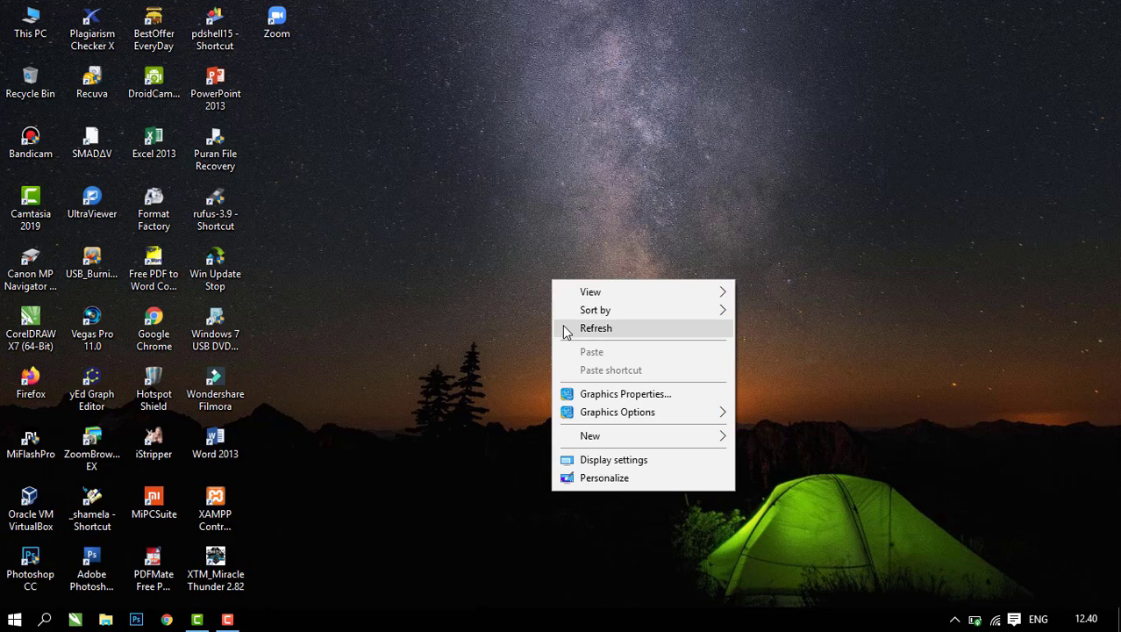
pyautogui.click(554, 326)
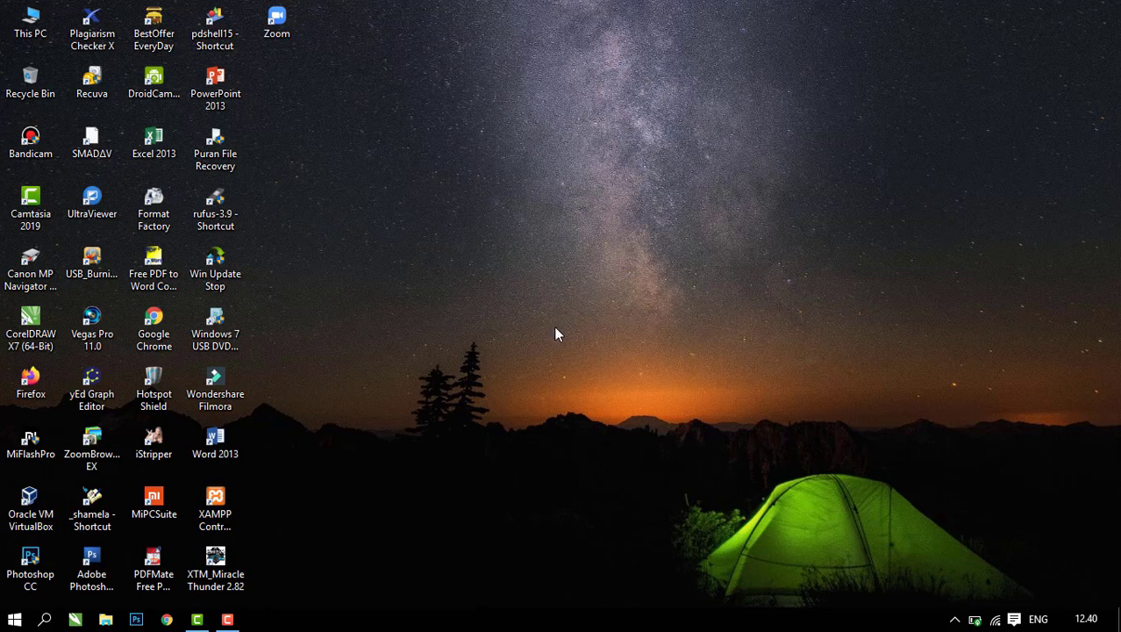
pyautogui.doubleClick(217, 451)
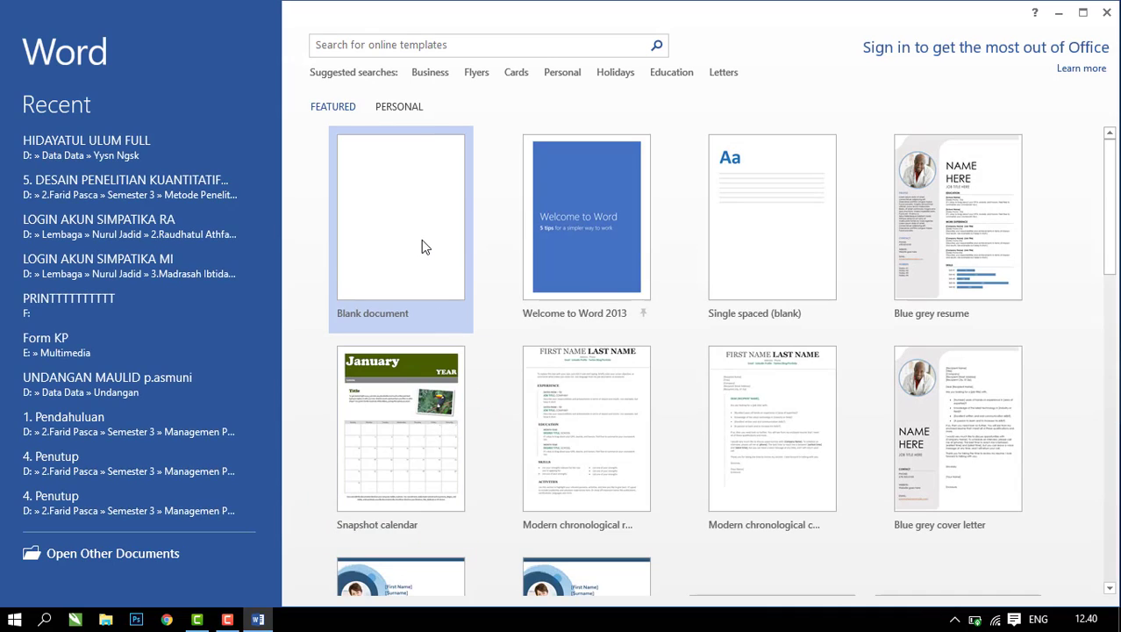
pyautogui.click(422, 241)
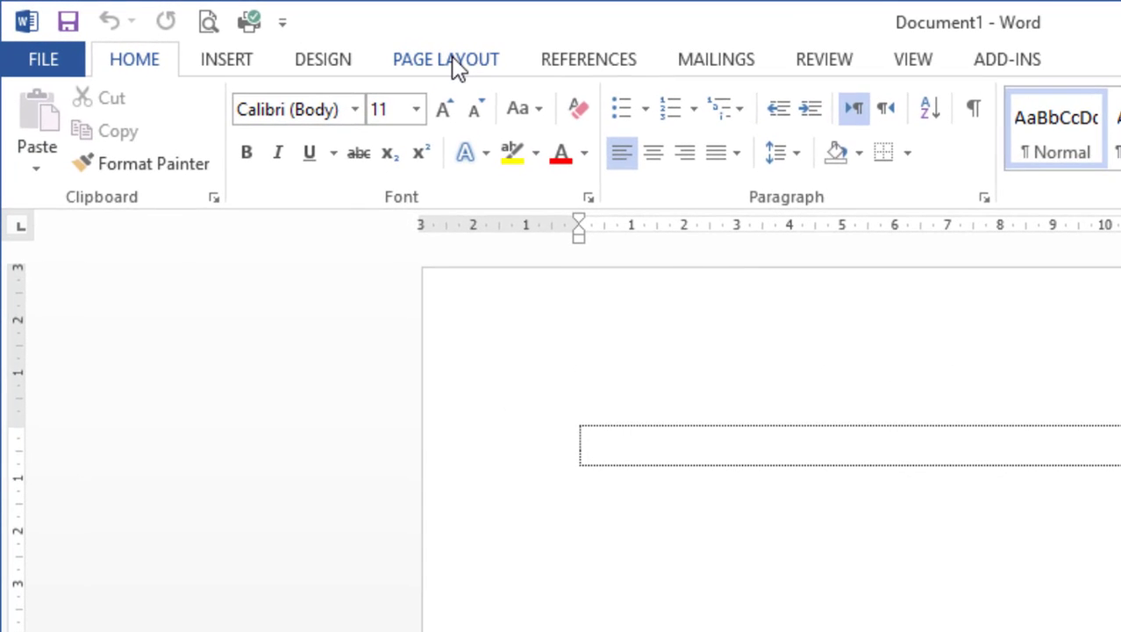
# Check in Page Setup that Document1 has A4 paper and 3 cm top/left, 4 cm bottom/right margins.
pyautogui.click(457, 68)
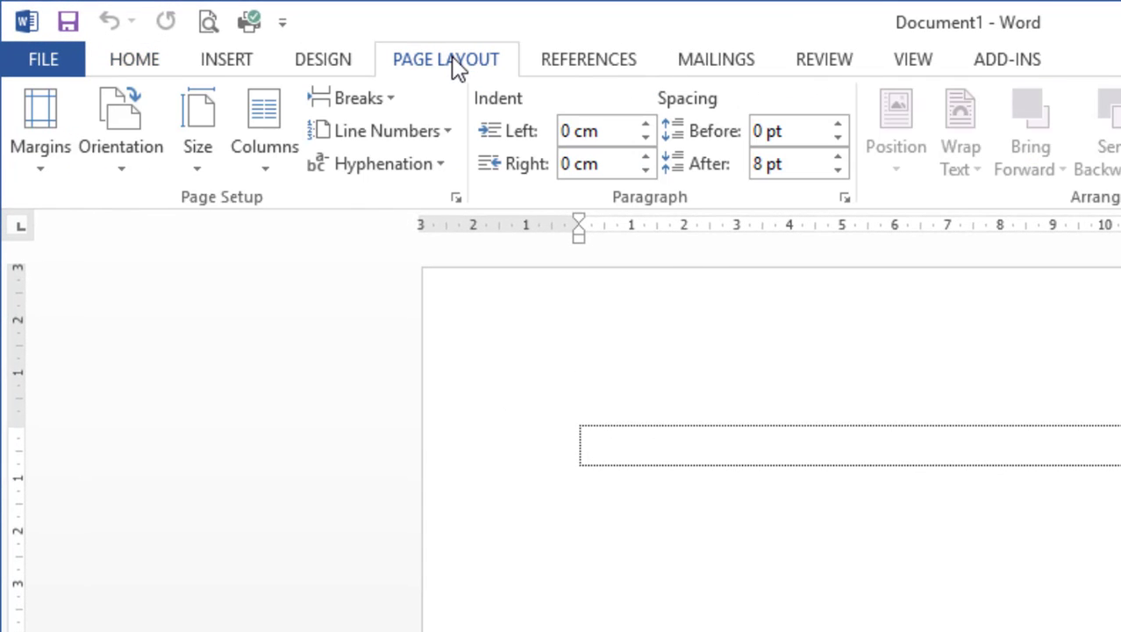
pyautogui.click(455, 201)
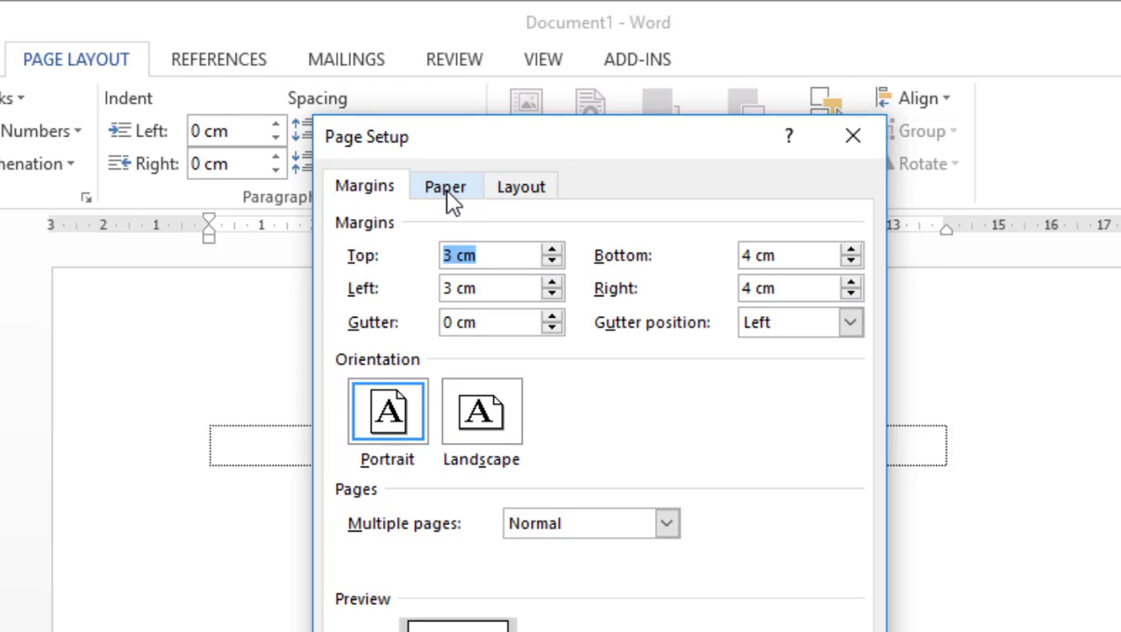
pyautogui.click(447, 195)
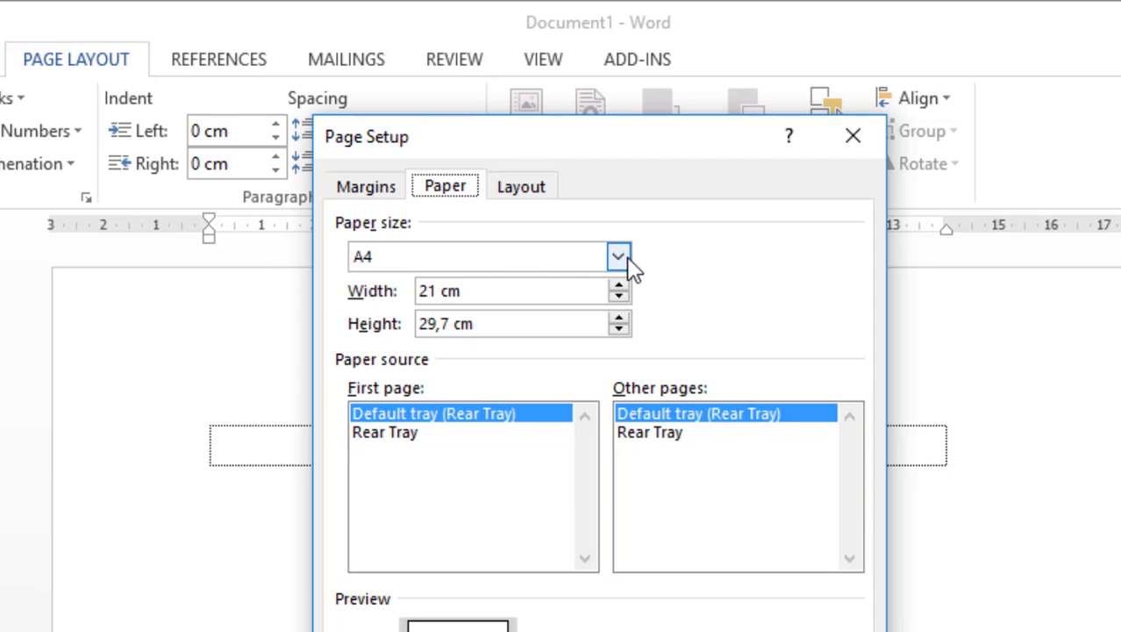
pyautogui.click(369, 197)
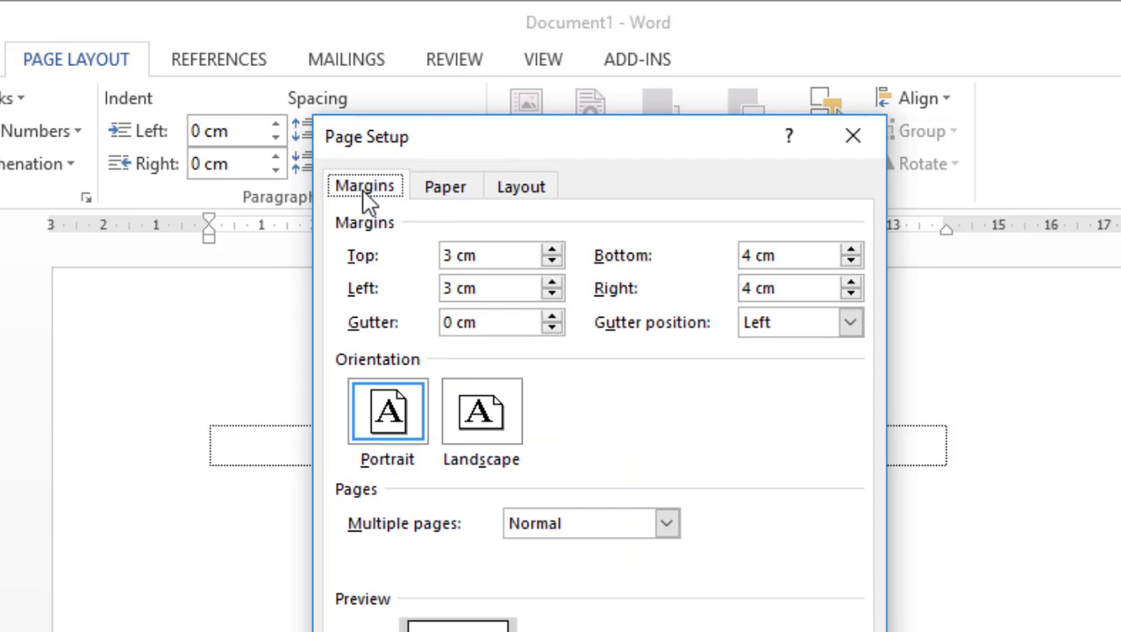
pyautogui.click(445, 195)
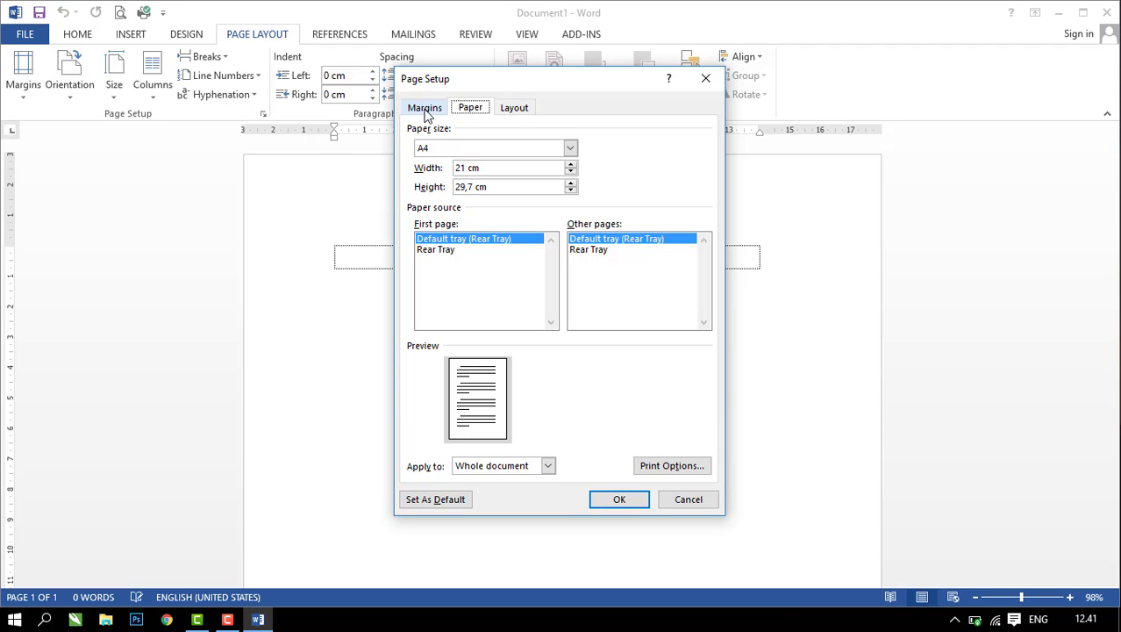
pyautogui.click(425, 108)
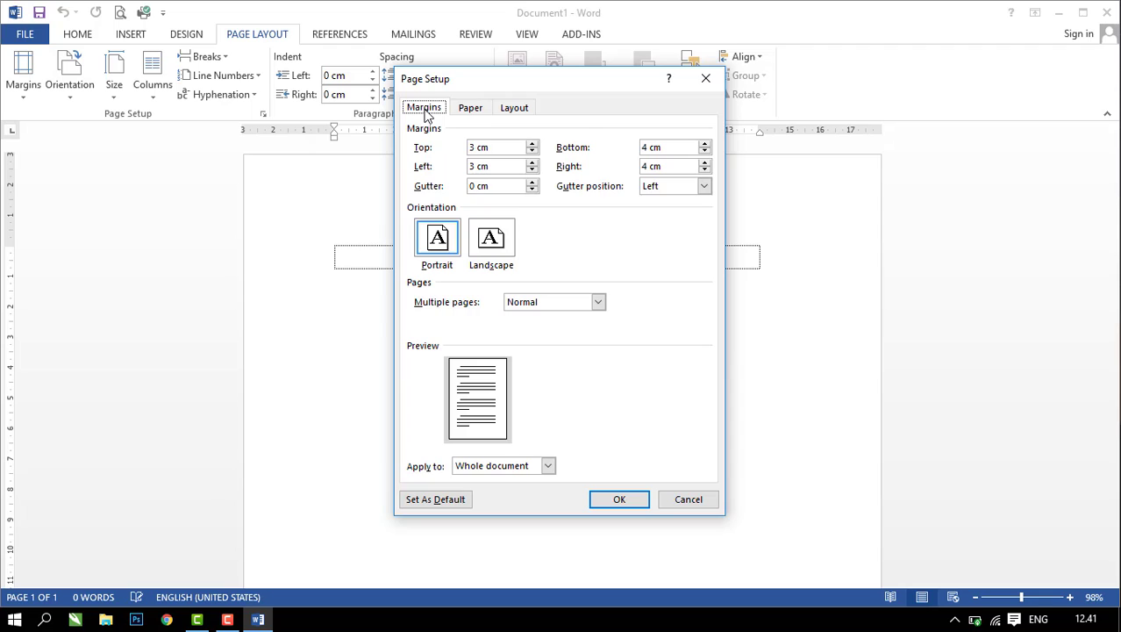